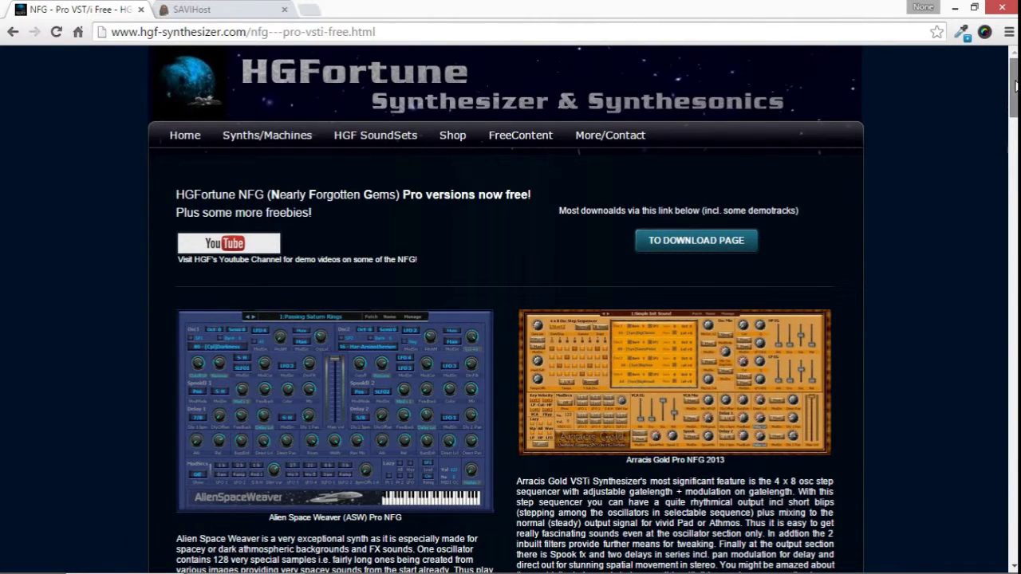
Scroll the HGFortune NFG page to the Scapes Wizard 1 picture and read its description
mouse_move(1015, 87)
left_mouse_down()
mouse_move(1015, 114)
mouse_move(1016, 86)
left_mouse_up()
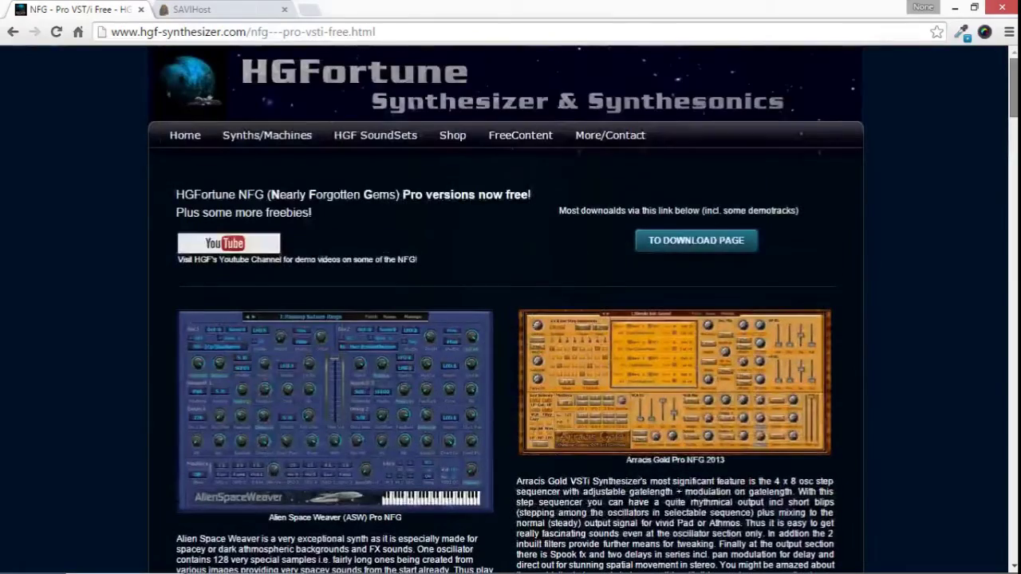
left_click(214, 33)
left_click(884, 275)
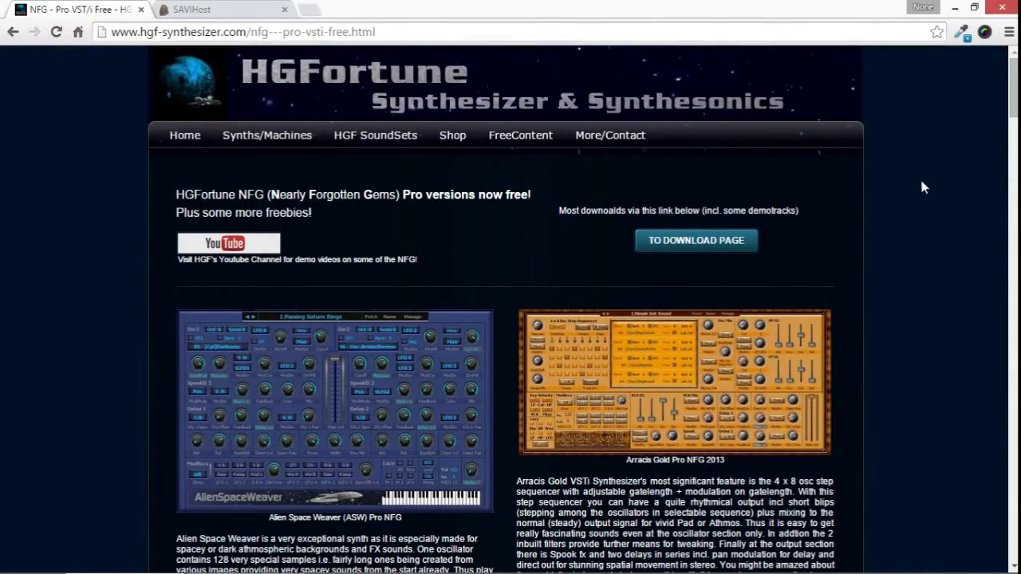
left_click_drag(1014, 108, 1015, 175)
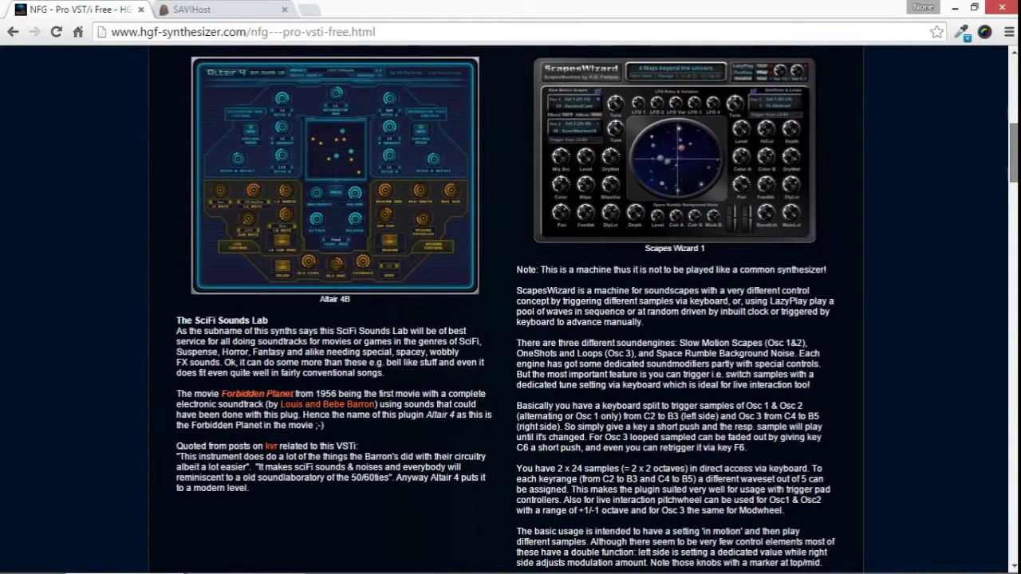
triple_click(654, 262)
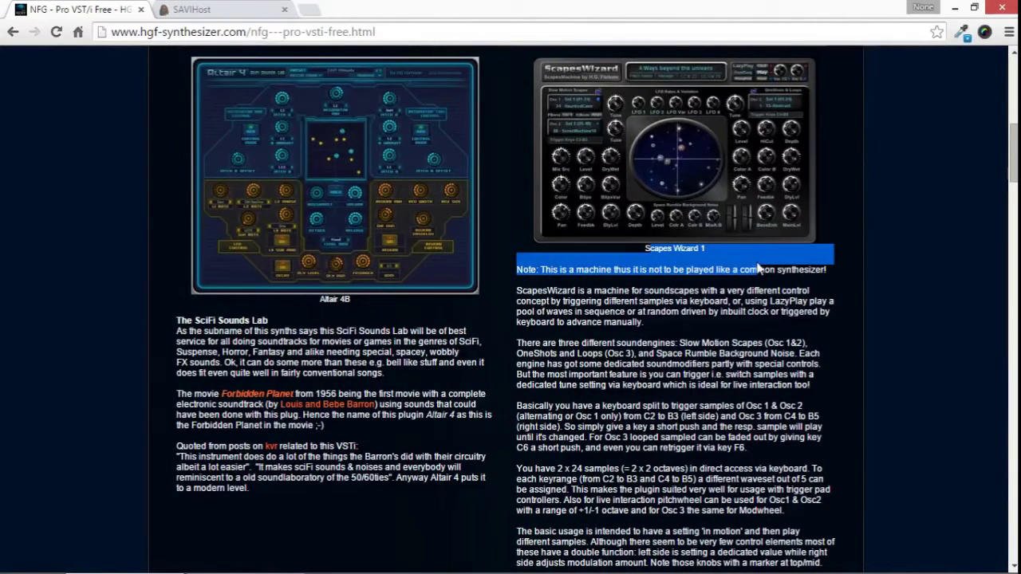
double_click(758, 312)
triple_click(750, 289)
left_click(748, 285)
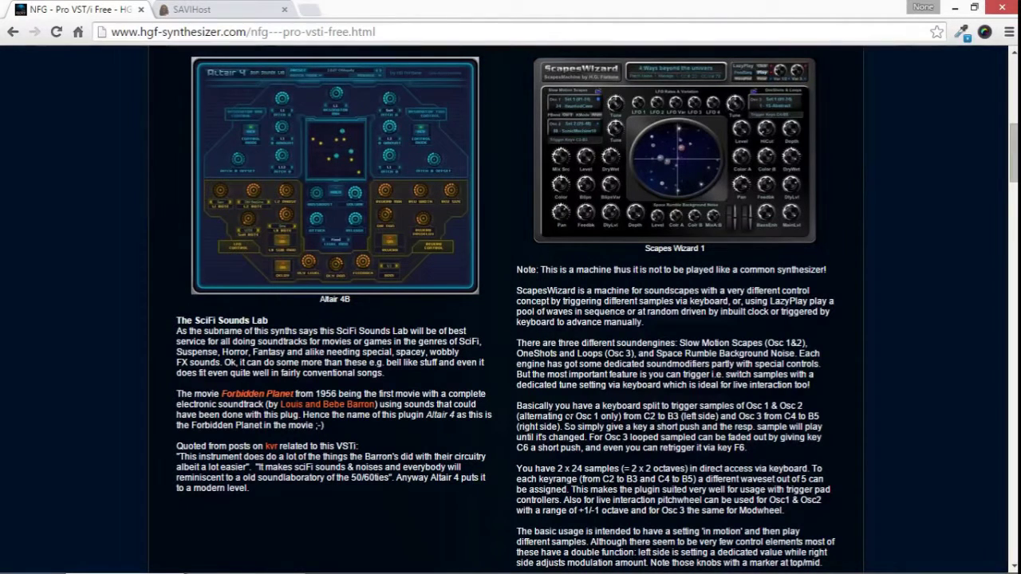
Look over the SAVIHost tab, then go back to the NFG page and scroll to its top
left_click(192, 8)
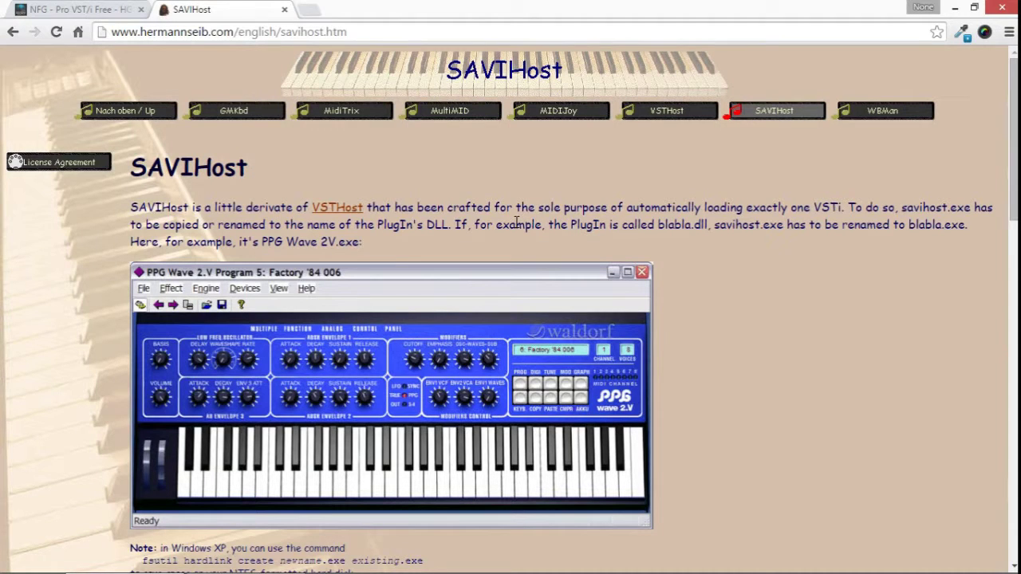
left_click(32, 8)
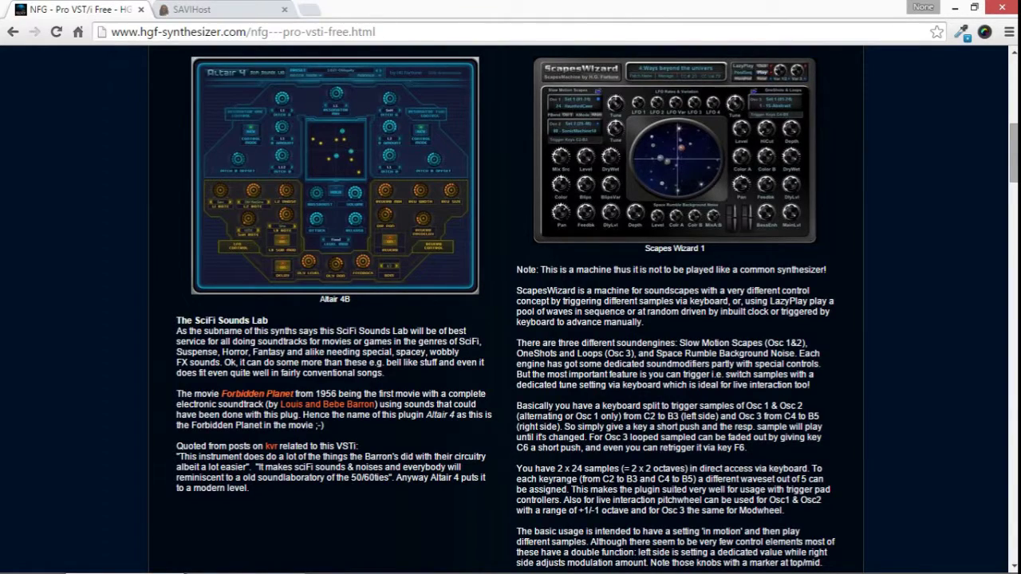
scroll(668, 301, "up", 7)
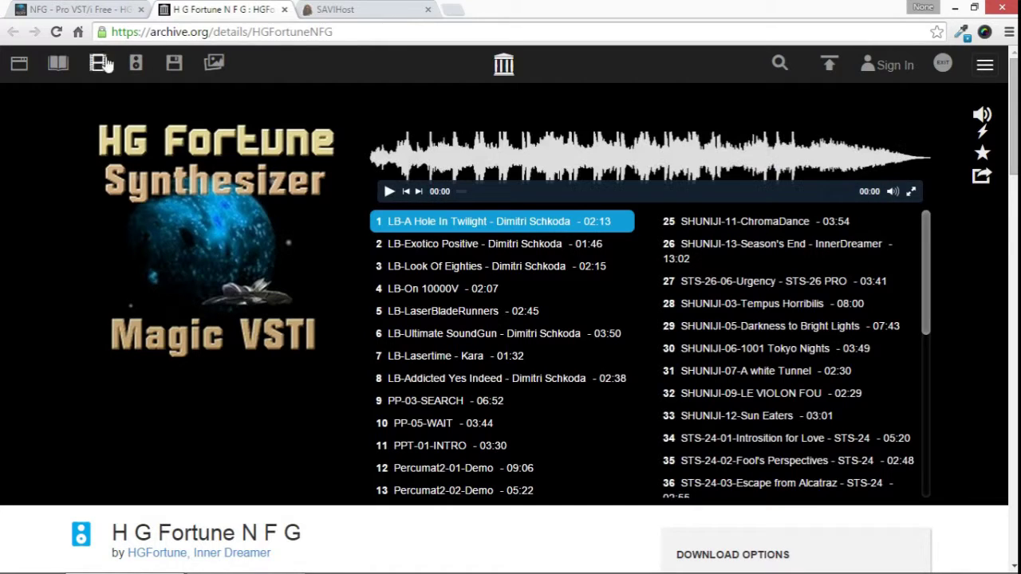
Filter Download Options to ZIP and download ScapesWizard-1-Pro.zip
left_click(152, 32)
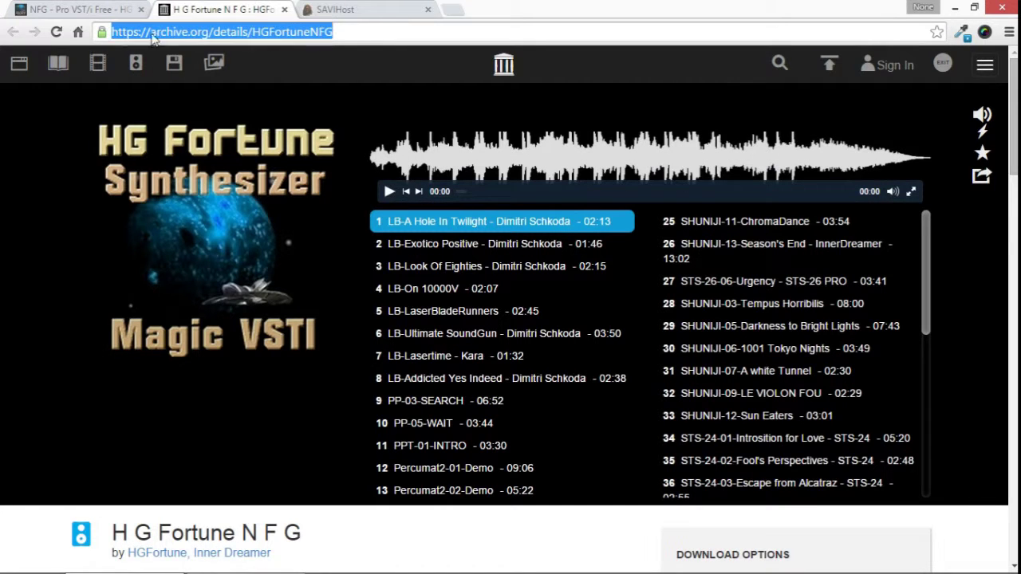
left_click_drag(1015, 148, 1014, 250)
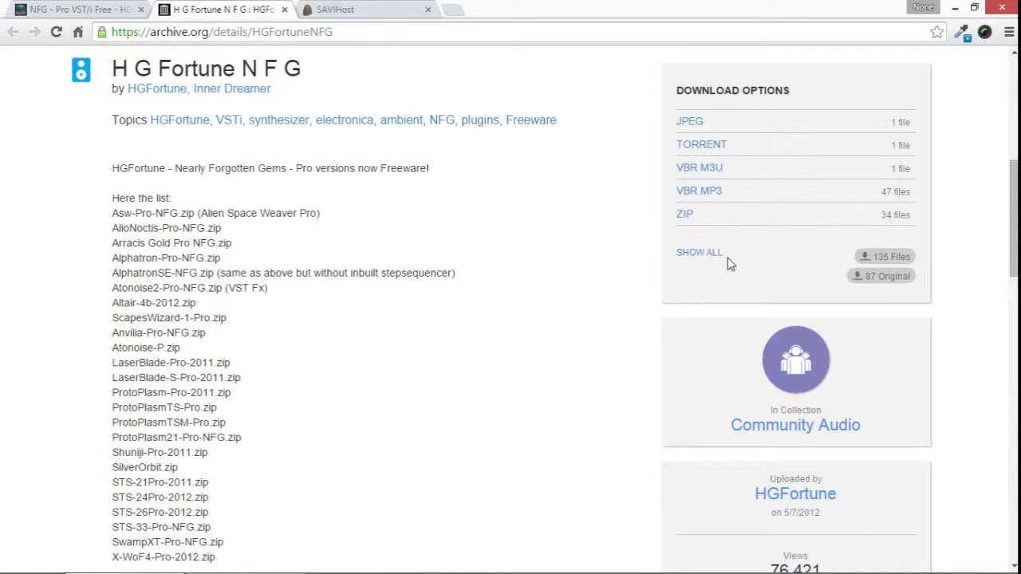
left_click(690, 220)
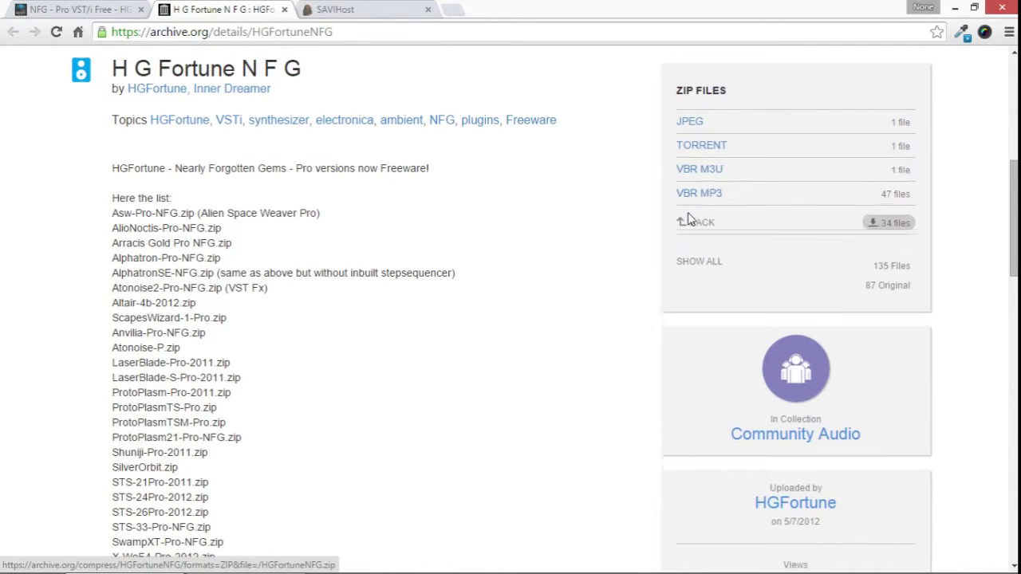
scroll(983, 303, "down", 5)
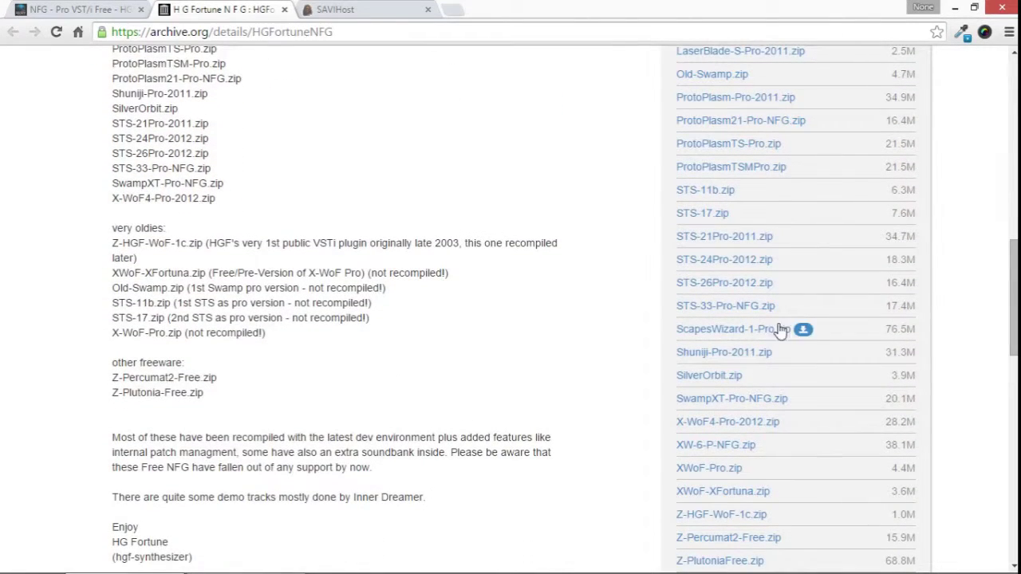
left_click(713, 335)
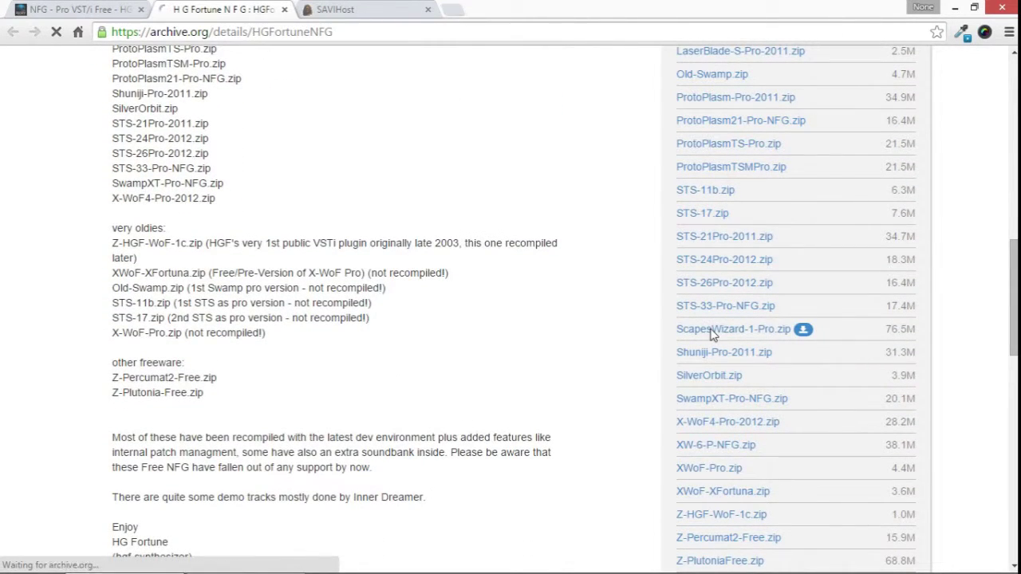
Check the zip's 76.5M size and glance at the download's options menu
scroll(927, 348, "down", 1)
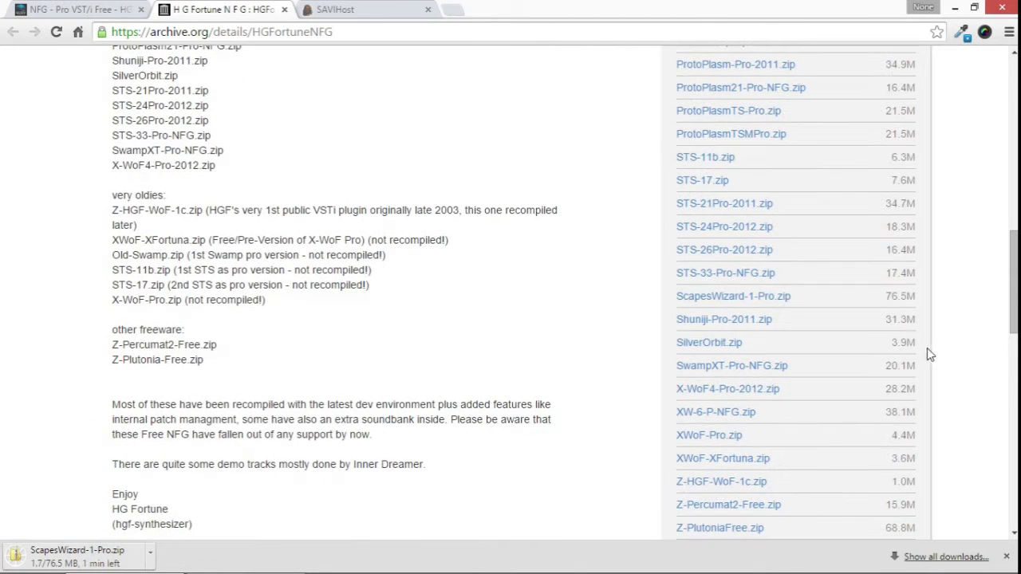
double_click(910, 295)
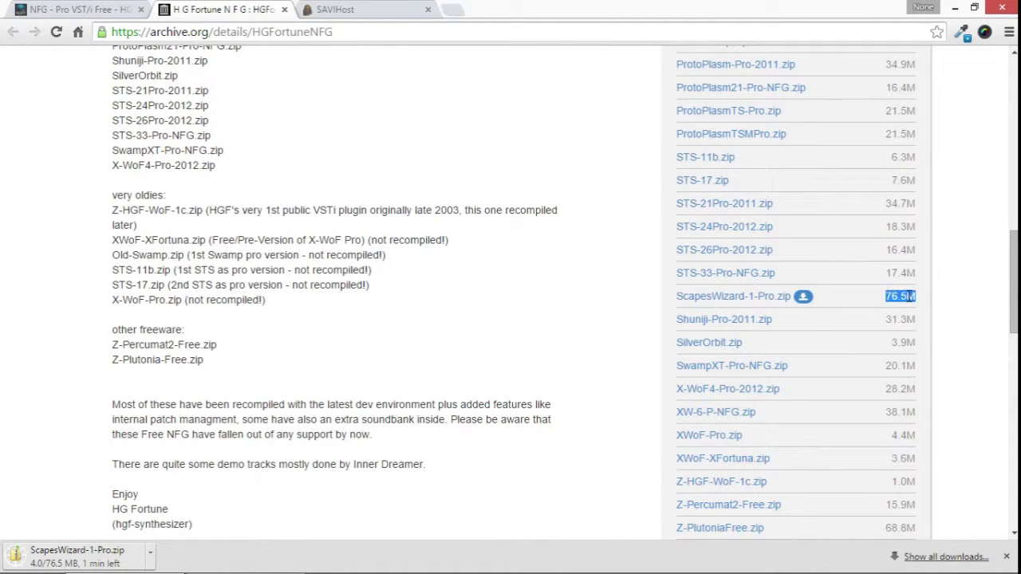
left_click(978, 299)
scroll(1011, 303, "down", 1)
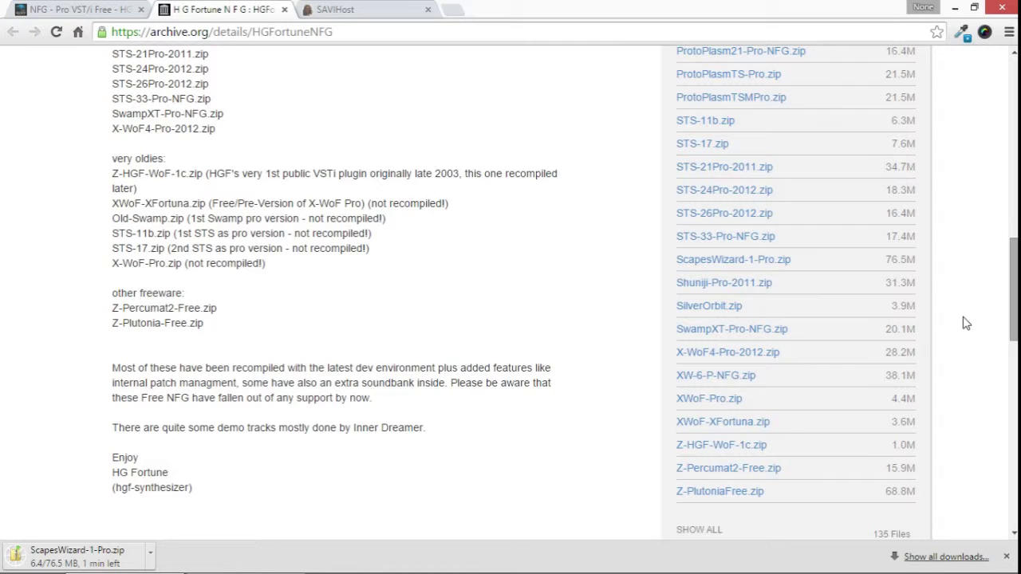
left_click(150, 553)
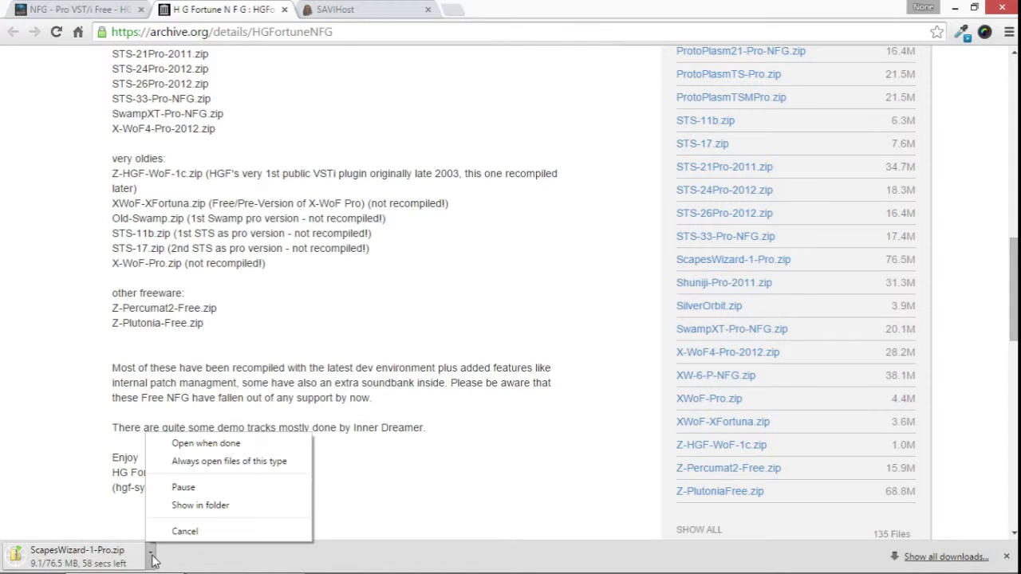
left_click(563, 309)
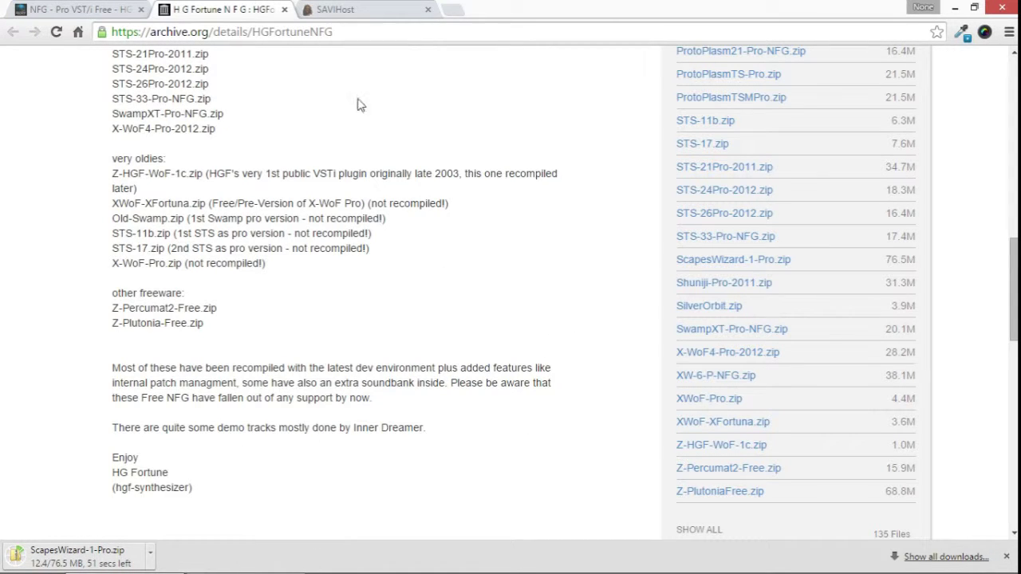
Download savihostx86.zip from the 32 bit column of SAVIHost's Downloads table
left_click(367, 10)
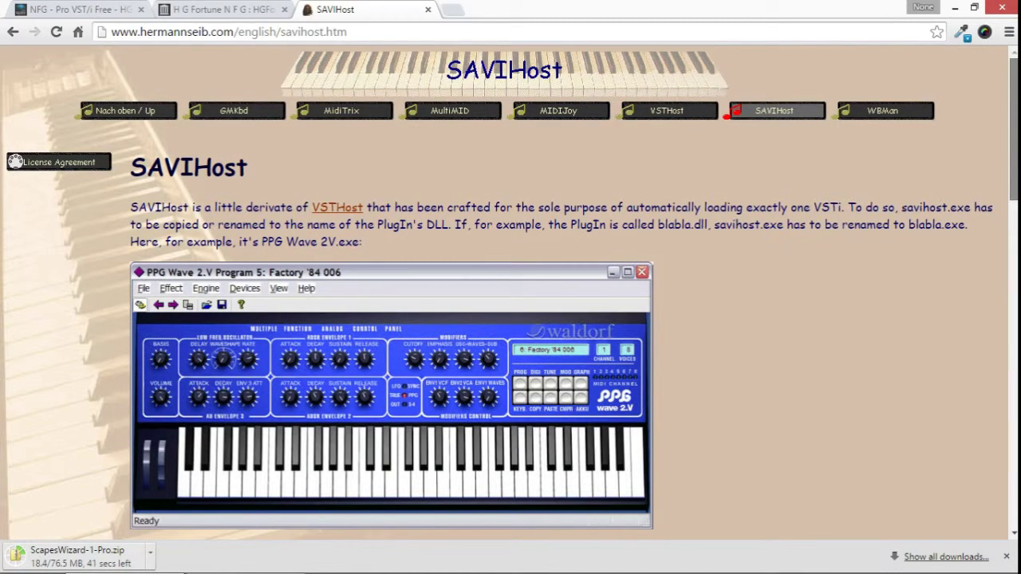
scroll(511, 294, "down", 3)
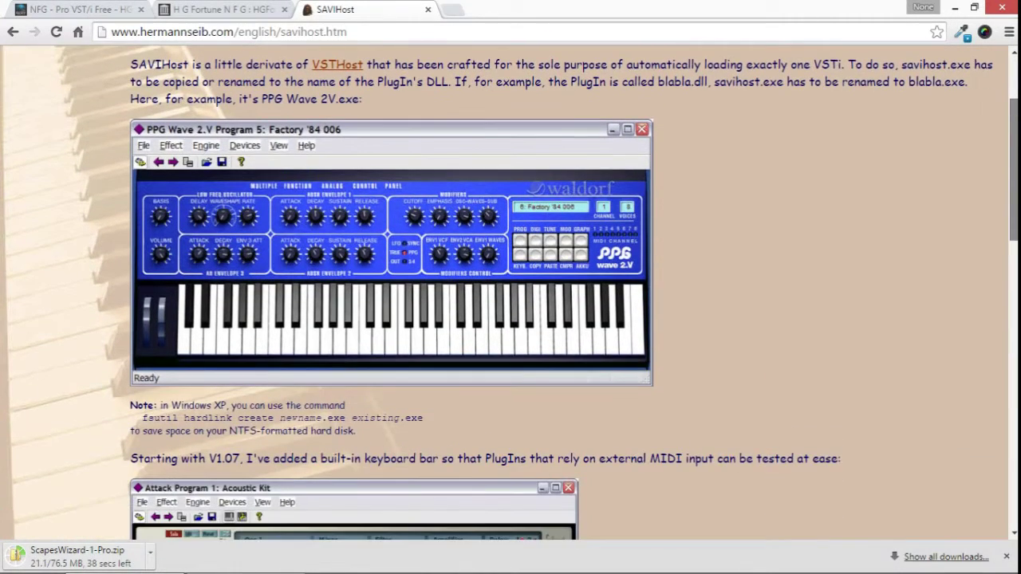
scroll(511, 294, "down", 2)
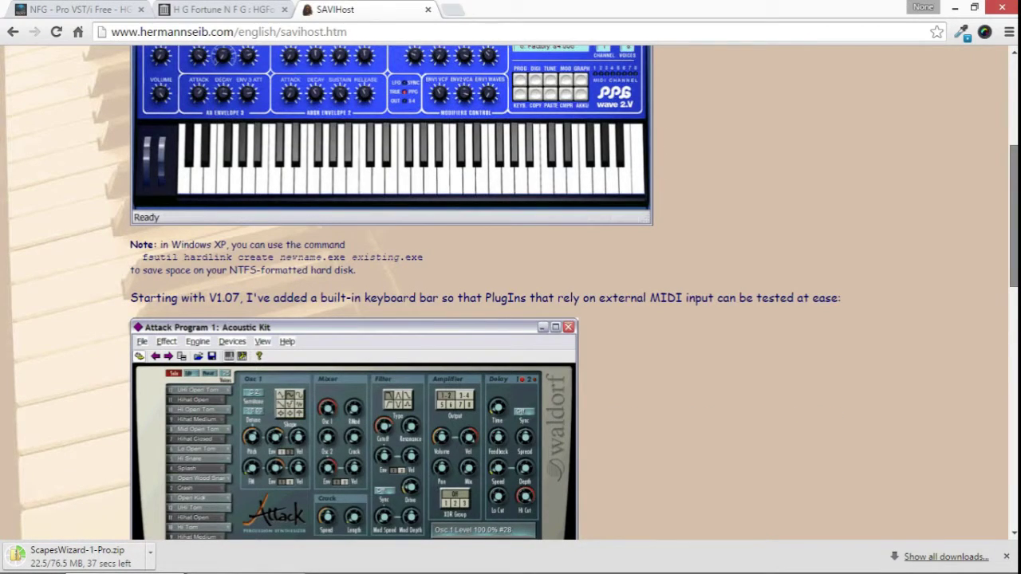
scroll(828, 455, "down", 7)
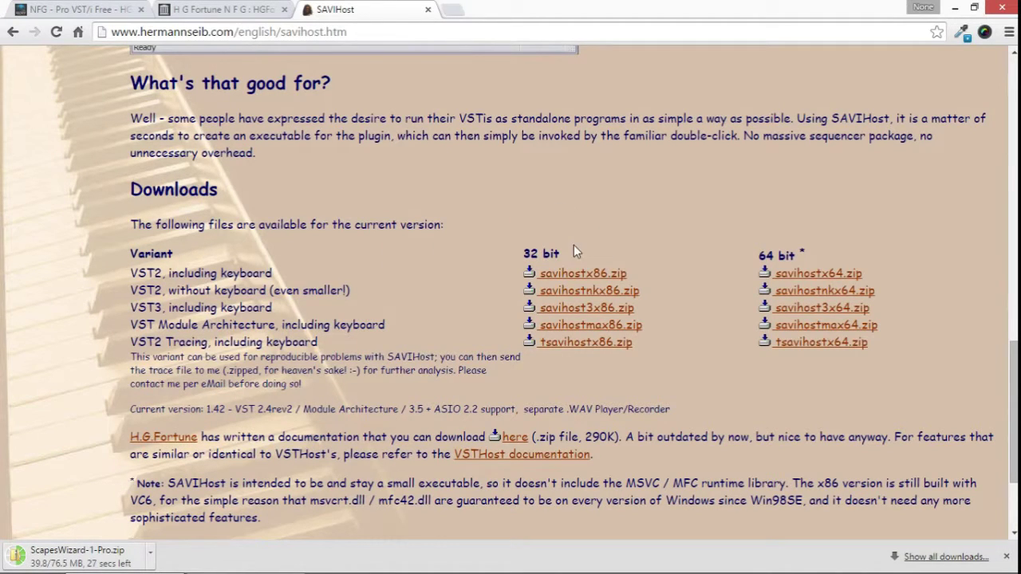
left_click_drag(561, 252, 130, 254)
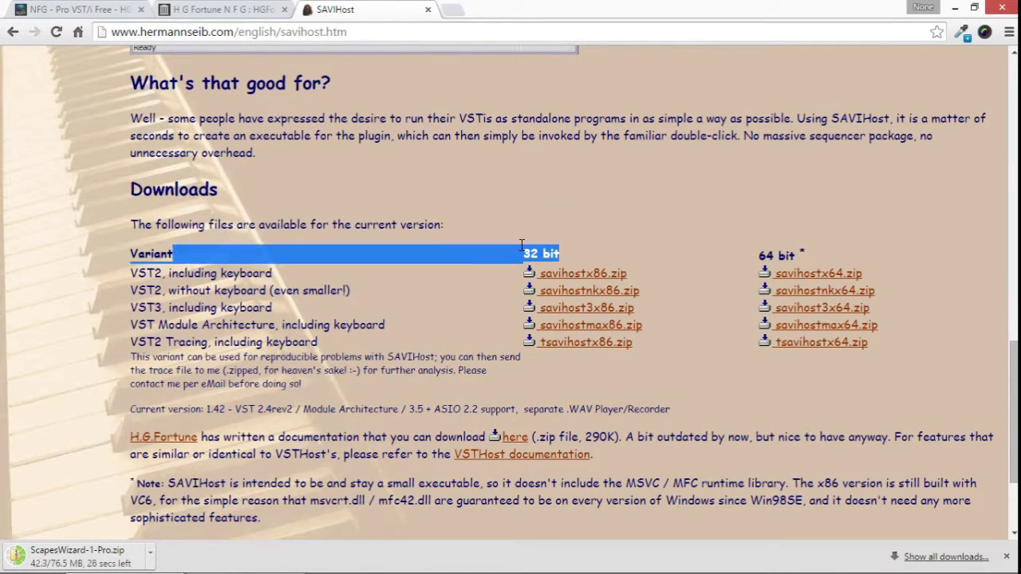
left_click(568, 250)
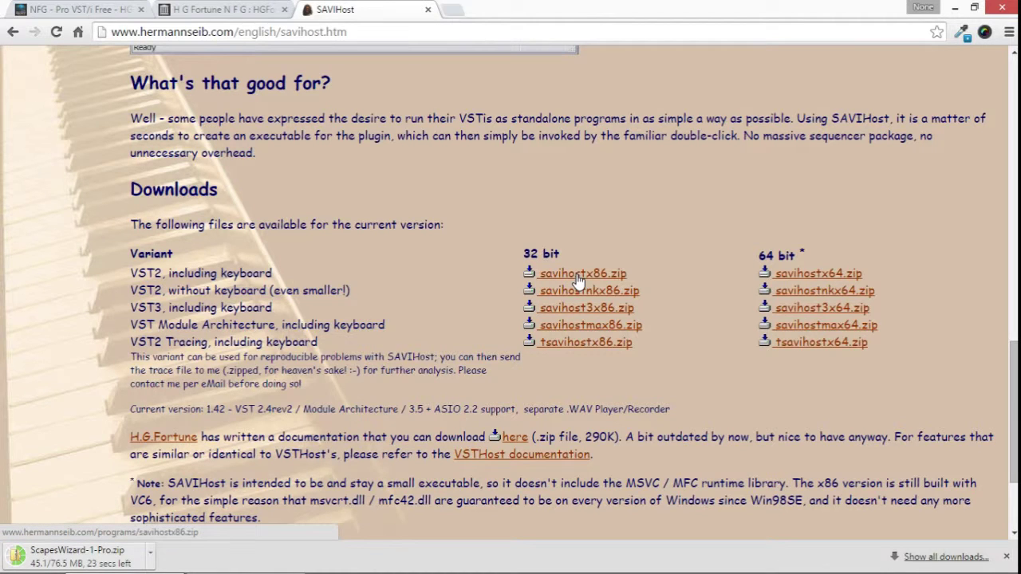
left_click(578, 275)
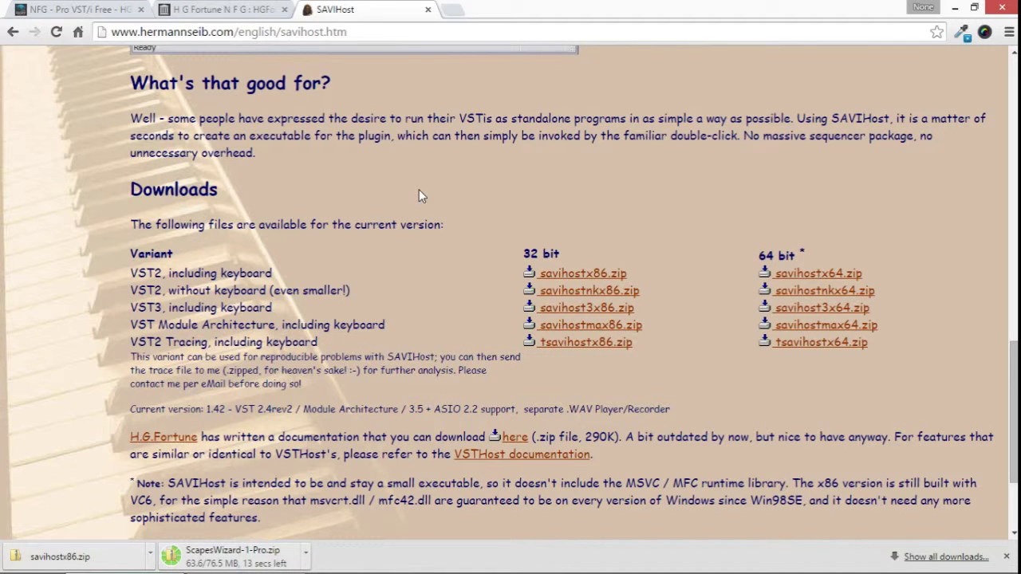
left_click(210, 11)
key("ctrl+shift+Tab")
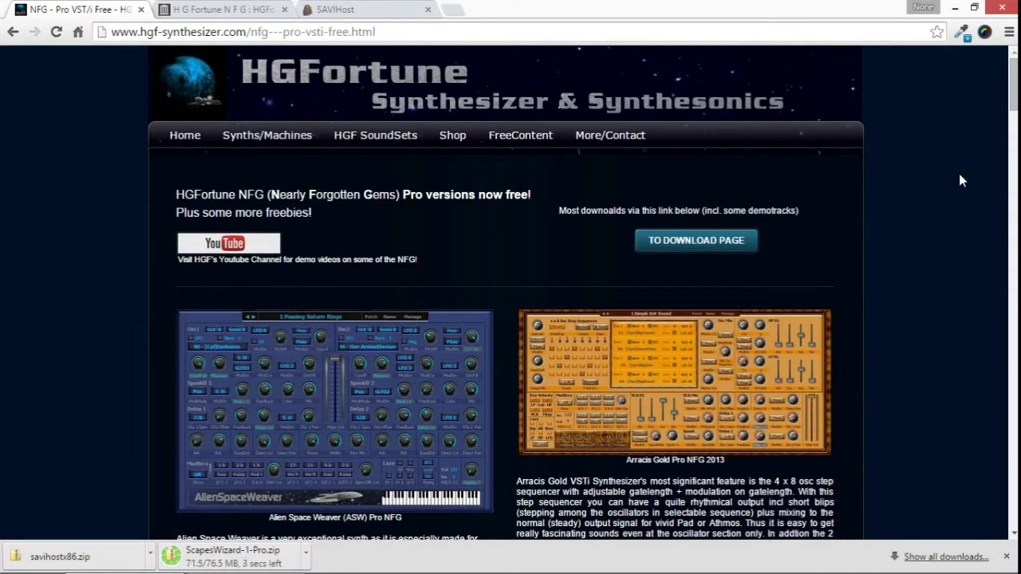
Shrink the Chrome window and show the downloaded savihostx86.zip in its Downloads folder
left_click(411, 8)
double_click(742, 13)
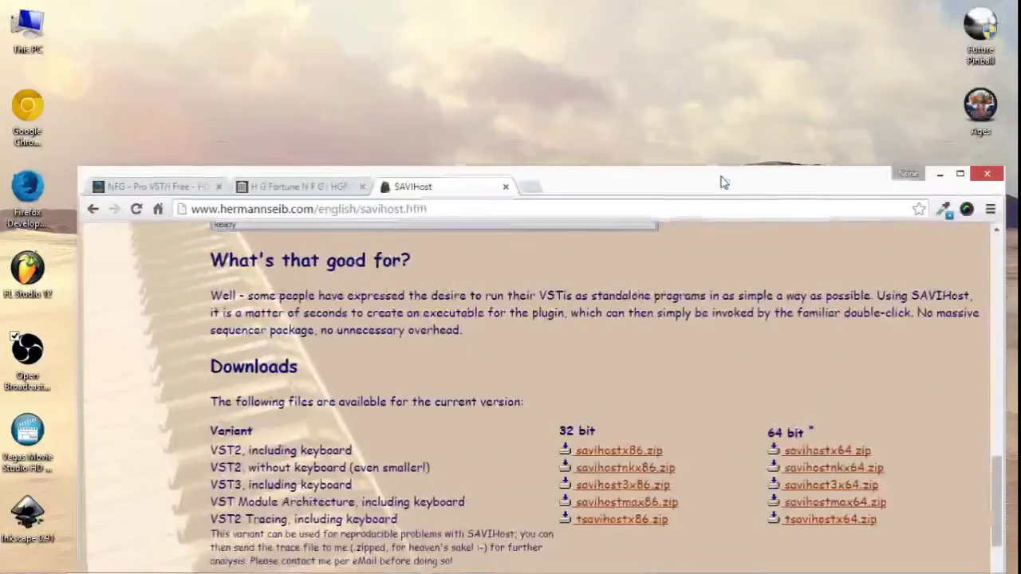
left_click_drag(647, 114, 680, 67)
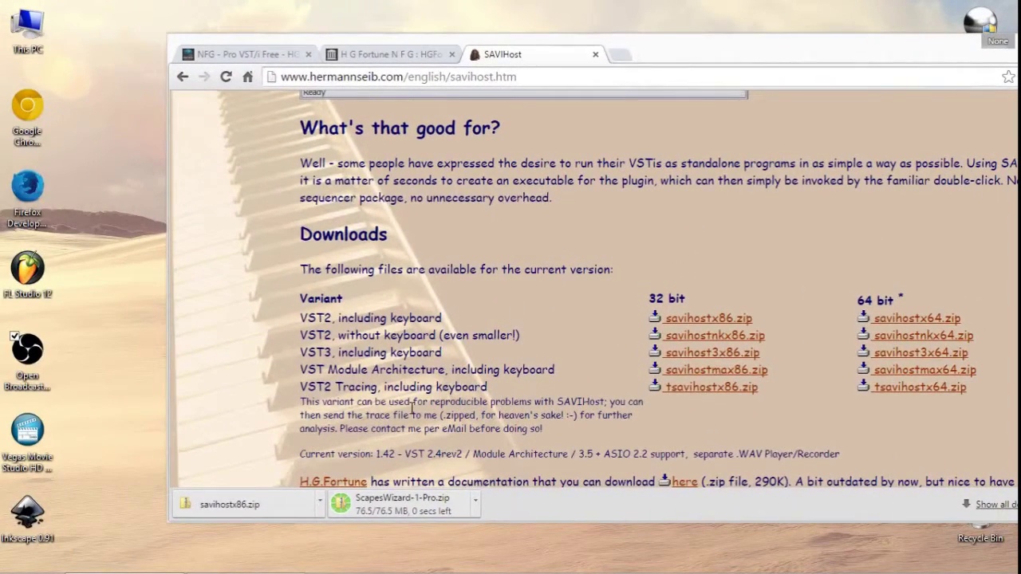
left_click(319, 500)
left_click(362, 460)
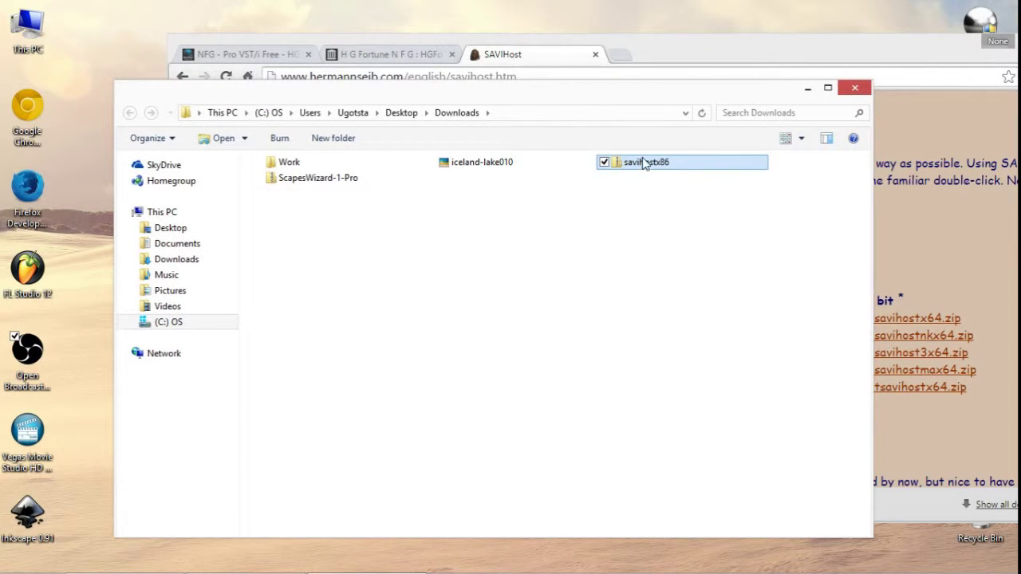
Move savihostx86 and ScapesWizard-1-Pro onto the desktop and close the Downloads window
left_click_drag(315, 88, 120, 36)
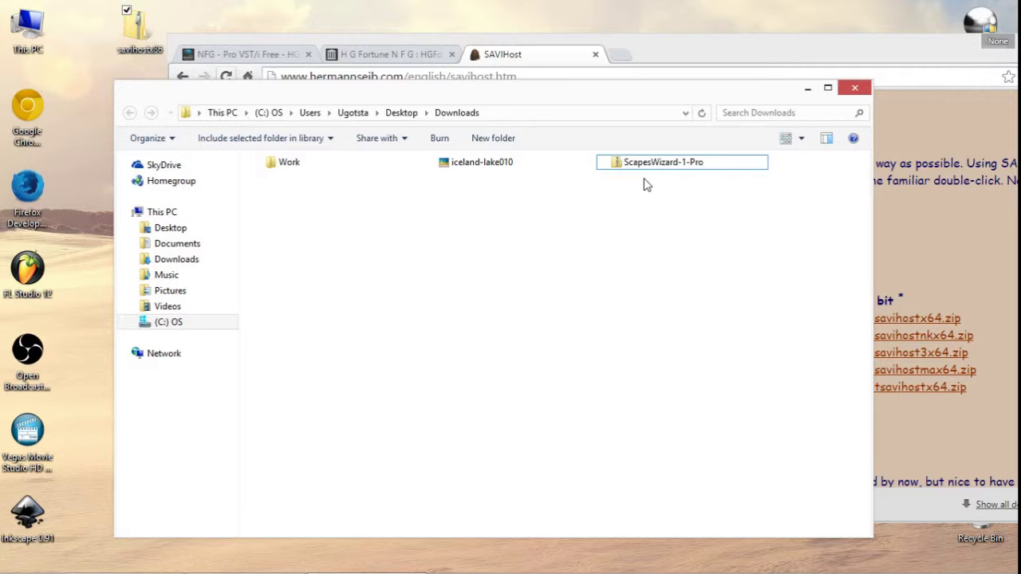
left_click_drag(645, 180, 72, 40)
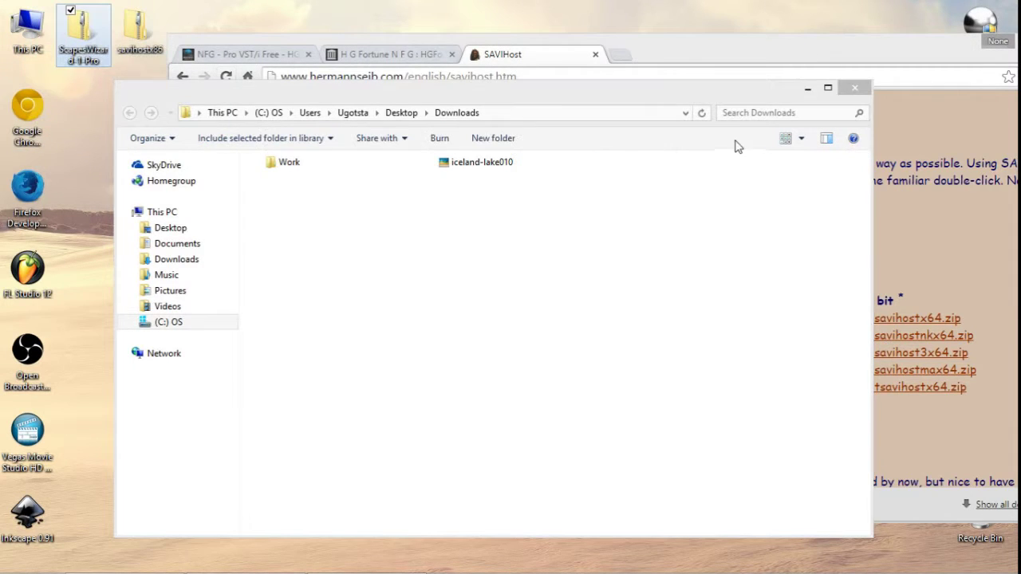
left_click(830, 91)
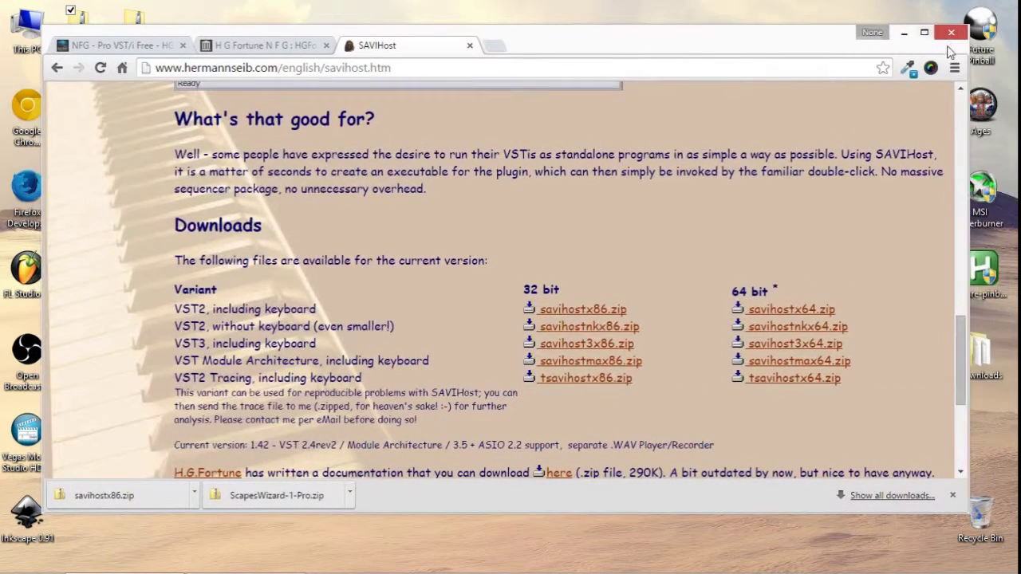
Minimize Chrome and extract ScapesWizard-1-Pro.zip with 7-Zip into a ScapesWizard-1-Pro desktop folder
left_click(953, 495)
left_click(902, 31)
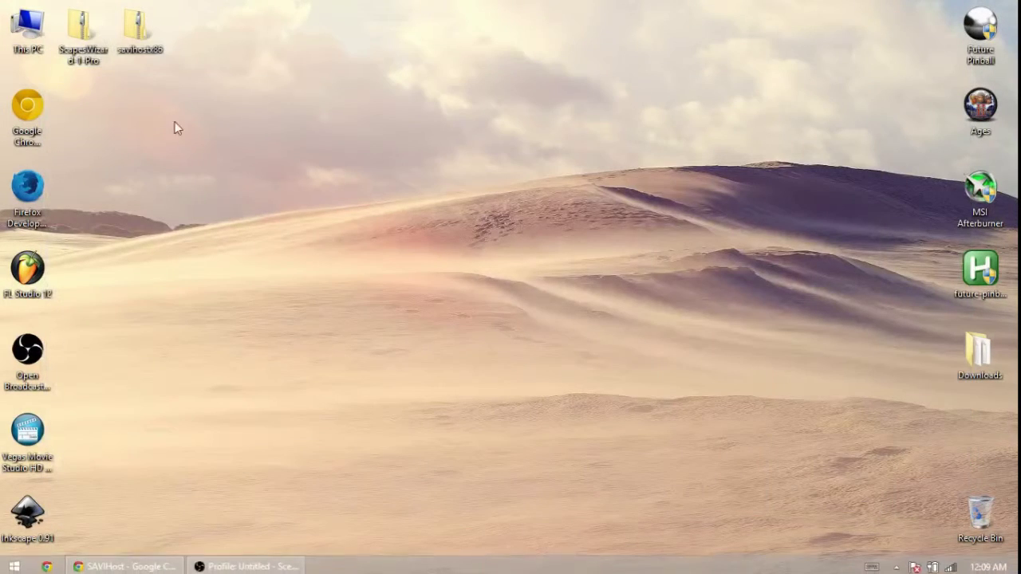
left_click_drag(142, 36, 142, 196)
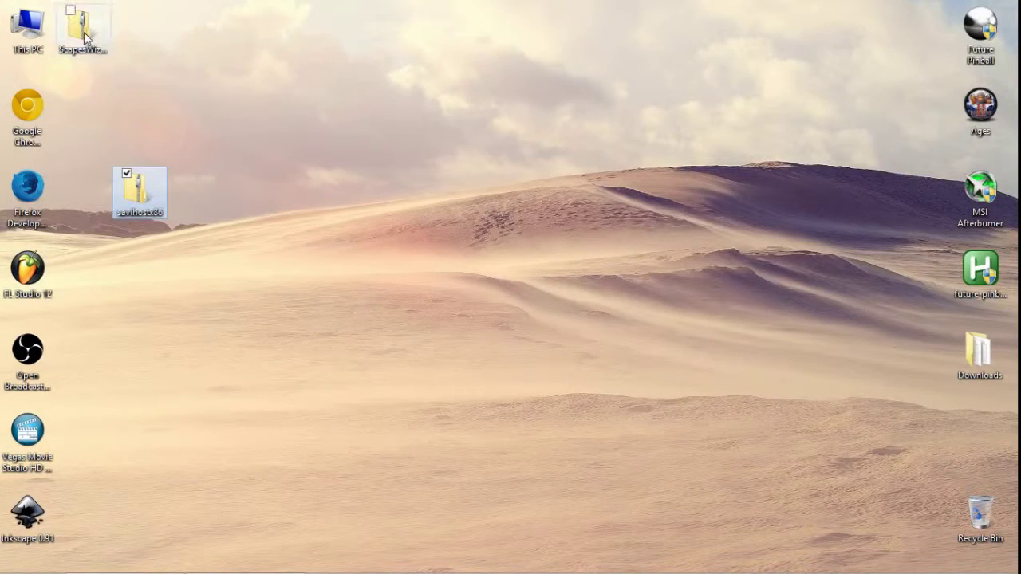
left_click_drag(84, 32, 374, 112)
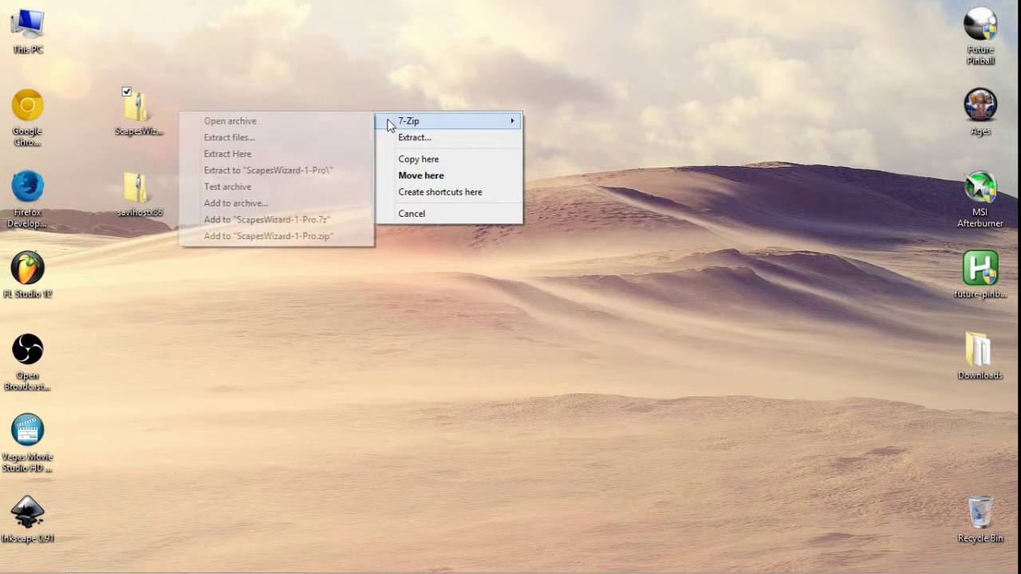
left_click(285, 170)
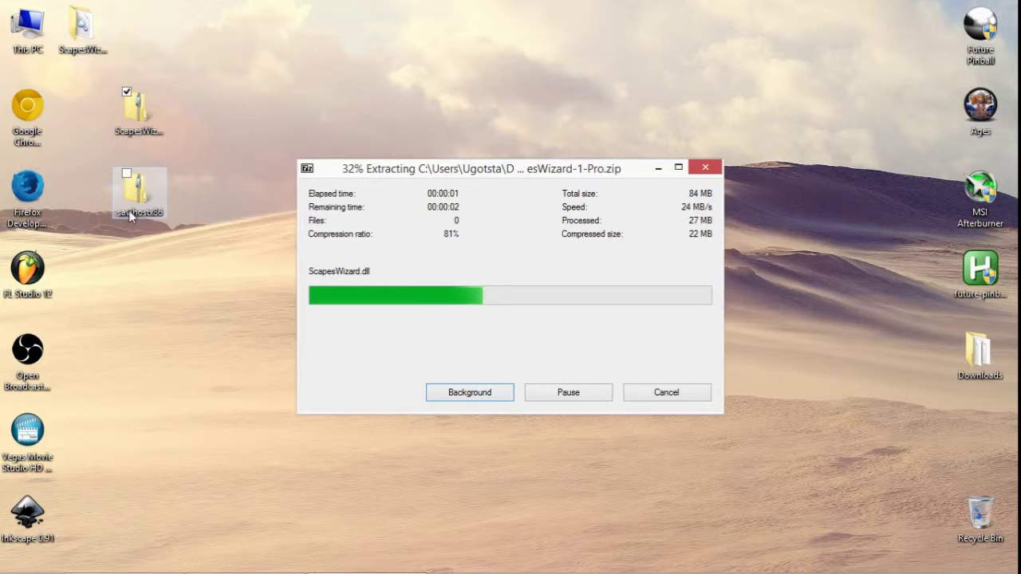
left_click(138, 191)
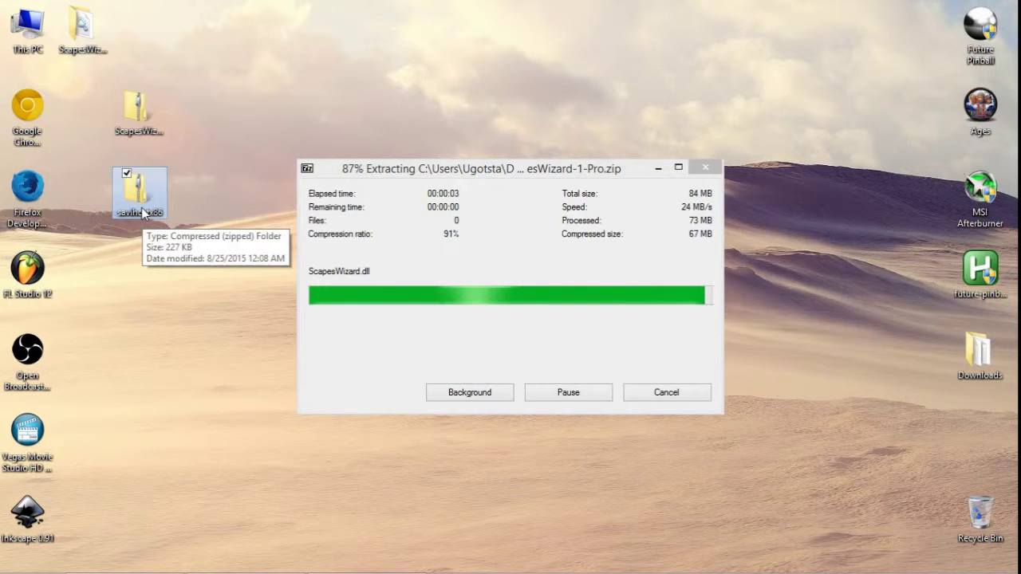
left_click_drag(83, 28, 257, 198)
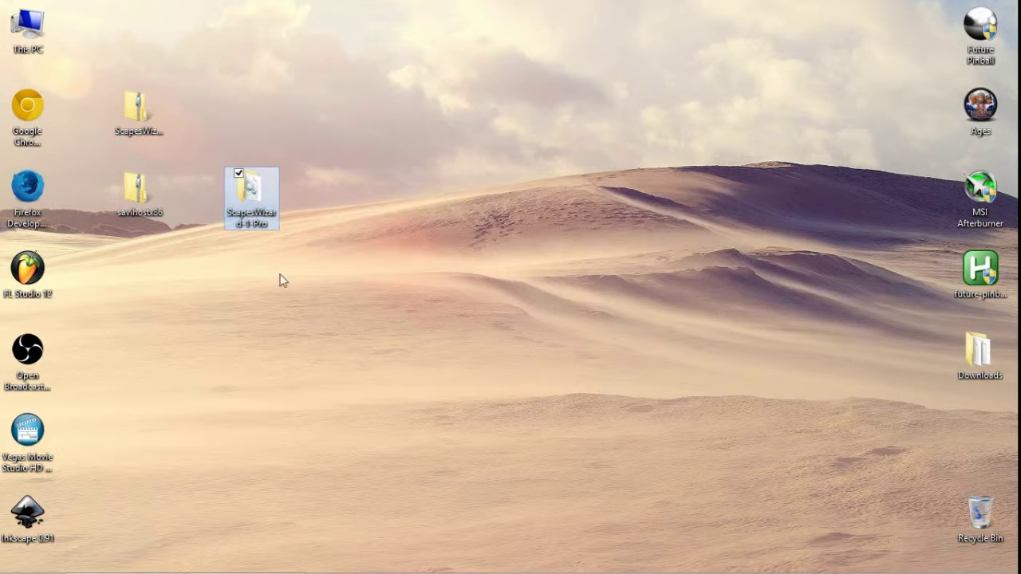
Open ScapesWizard-1-Pro, use 7-Zip Extract Here on savihostx86 inside it, then select ScapesWizard.dll
double_click(252, 192)
left_click_drag(406, 100, 600, 90)
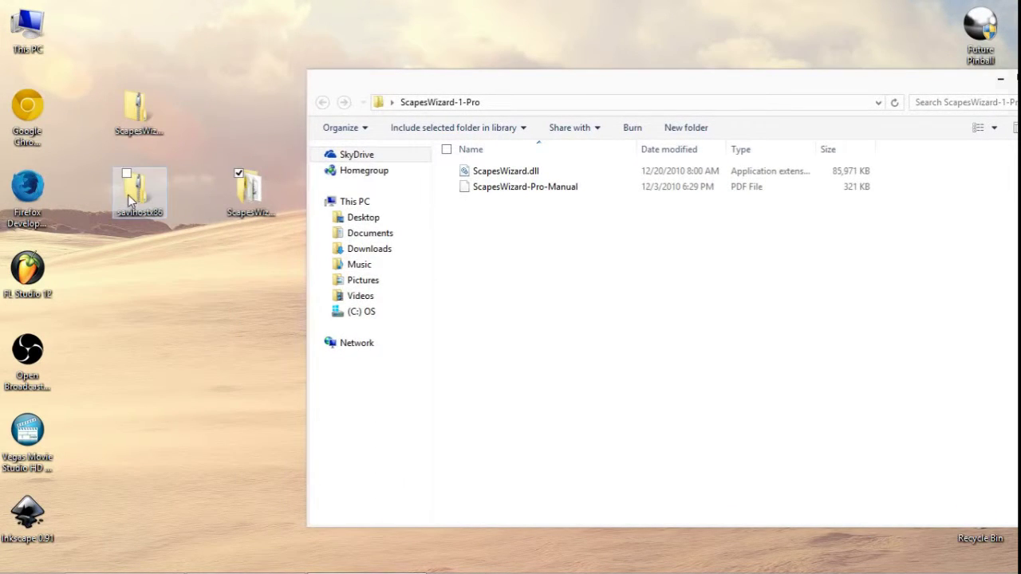
left_click_drag(130, 199, 693, 366)
mouse_move(729, 374)
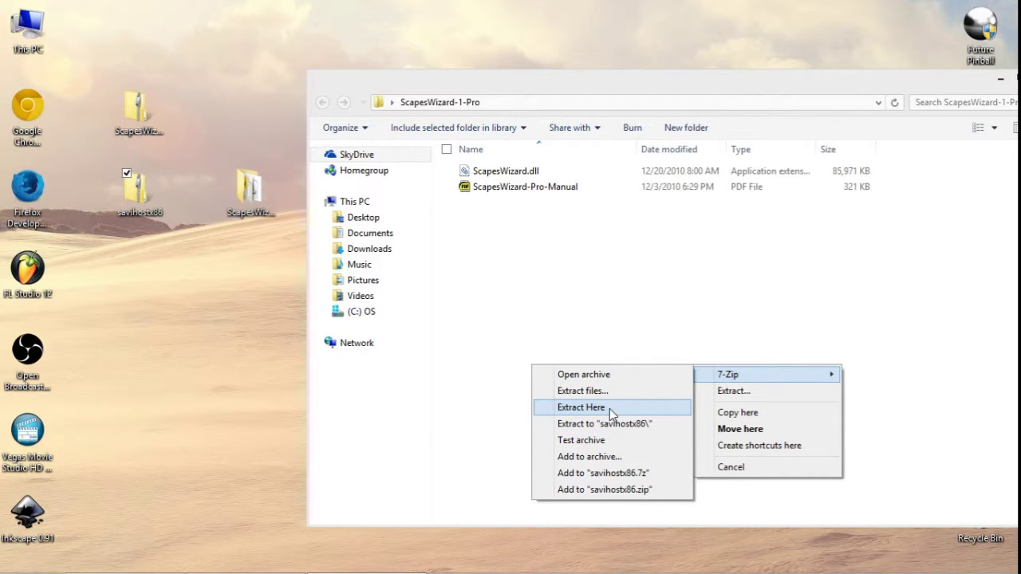
left_click(609, 408)
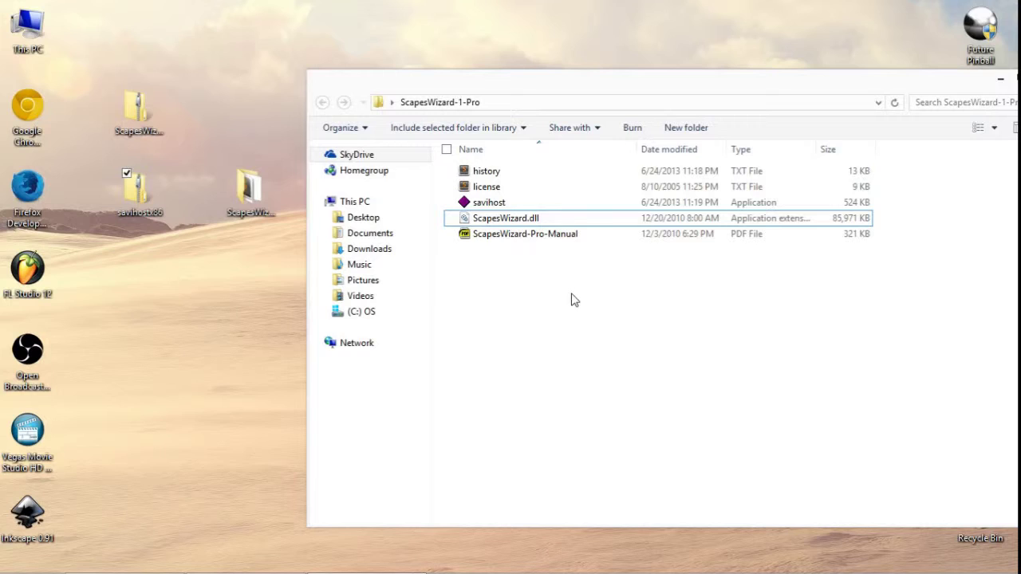
left_click_drag(535, 66, 323, 44)
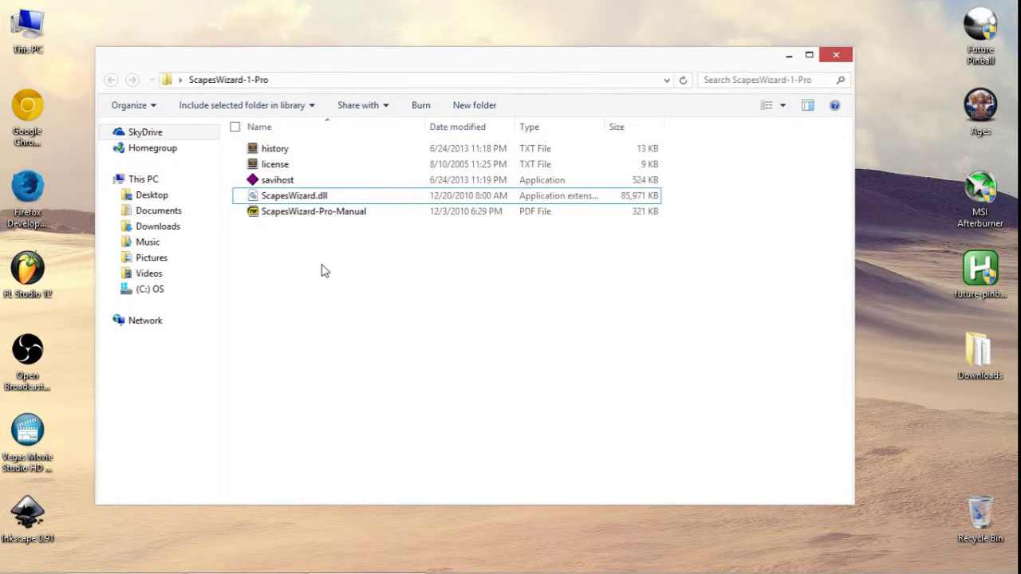
mouse_move(284, 201)
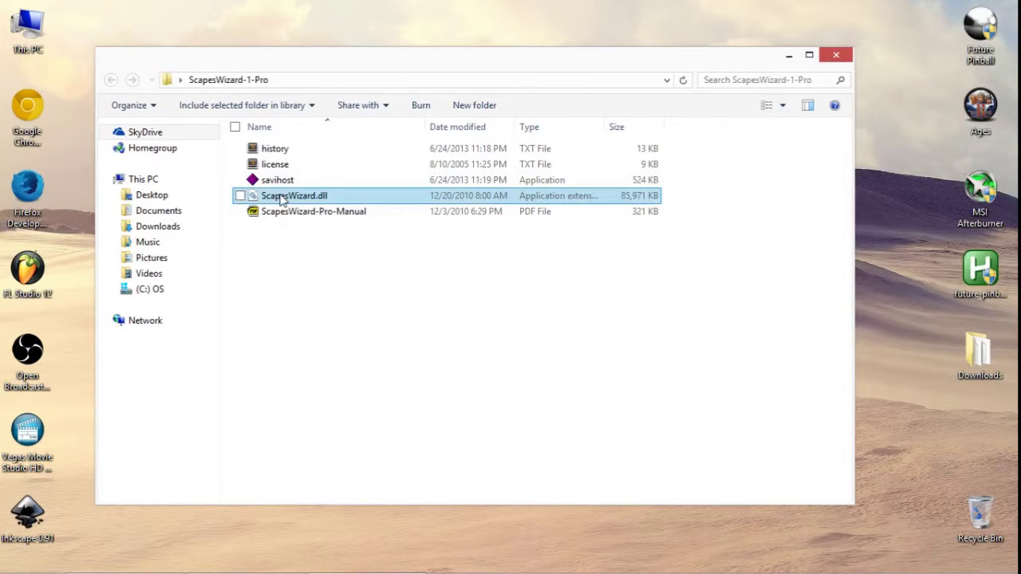
left_click(281, 199)
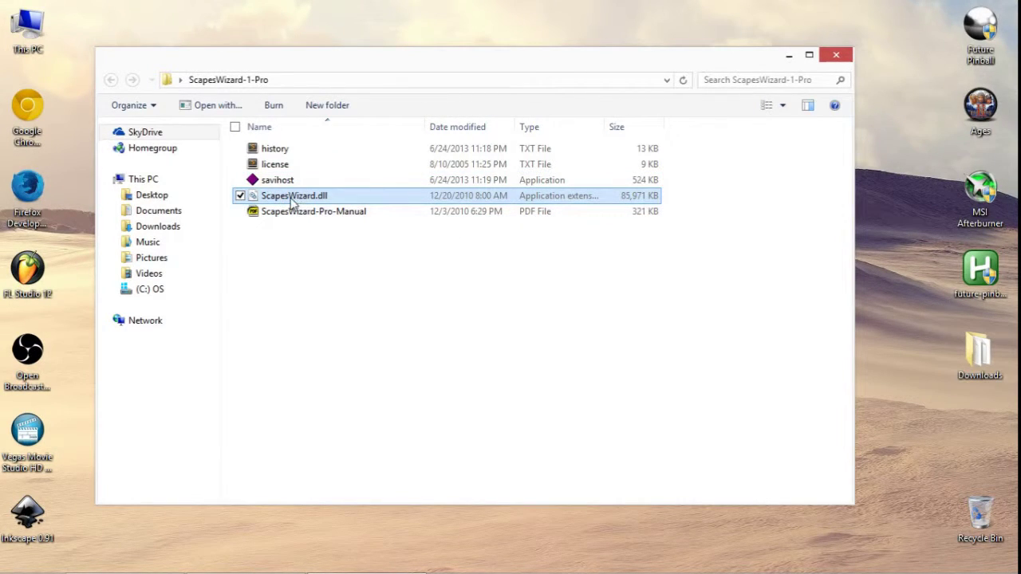
Copy the ScapesWizard name from the ScapesWizard.dll file without changing it
left_click(292, 201)
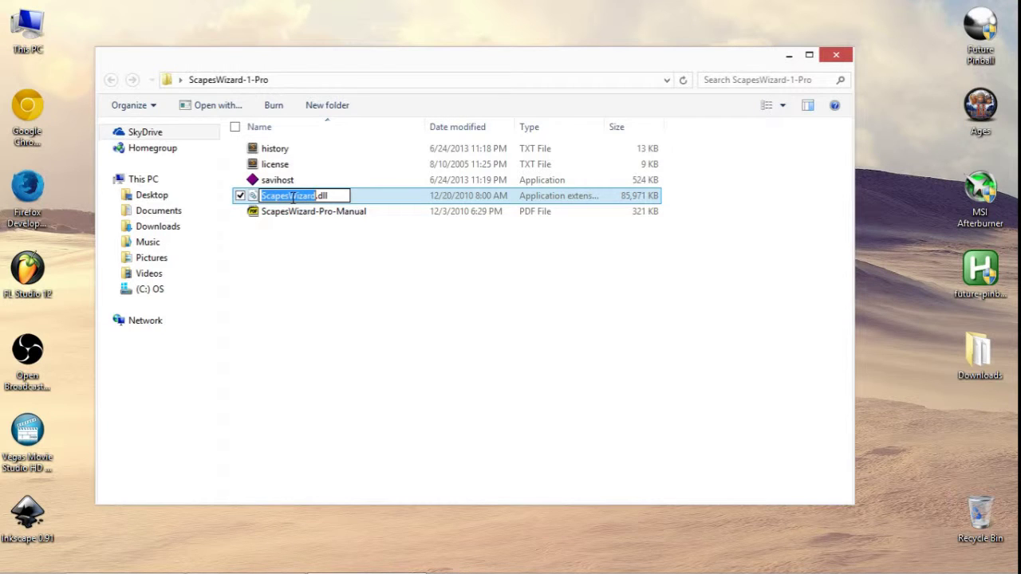
left_click(253, 199)
right_click(254, 199)
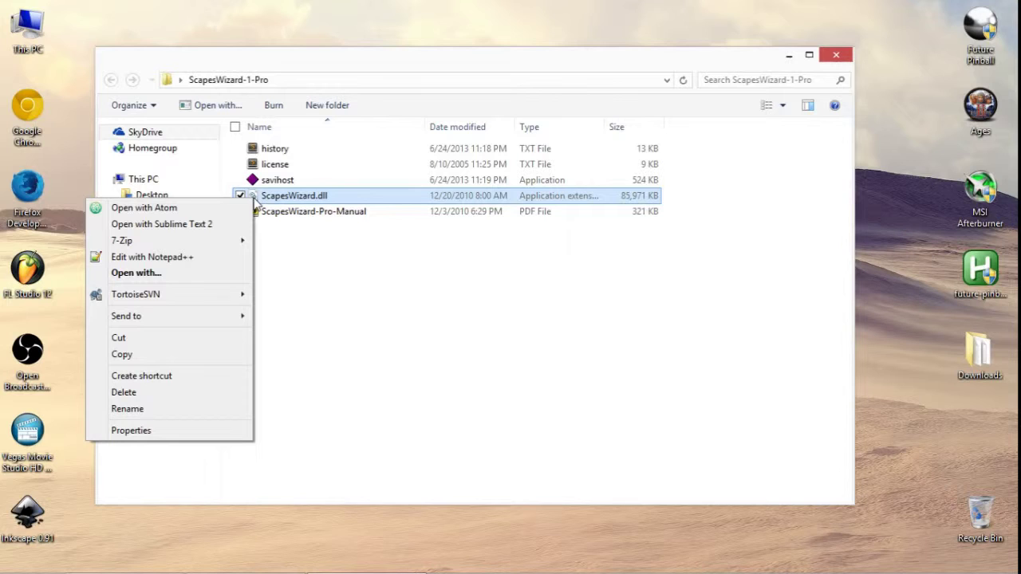
left_click(194, 408)
key("ctrl+c")
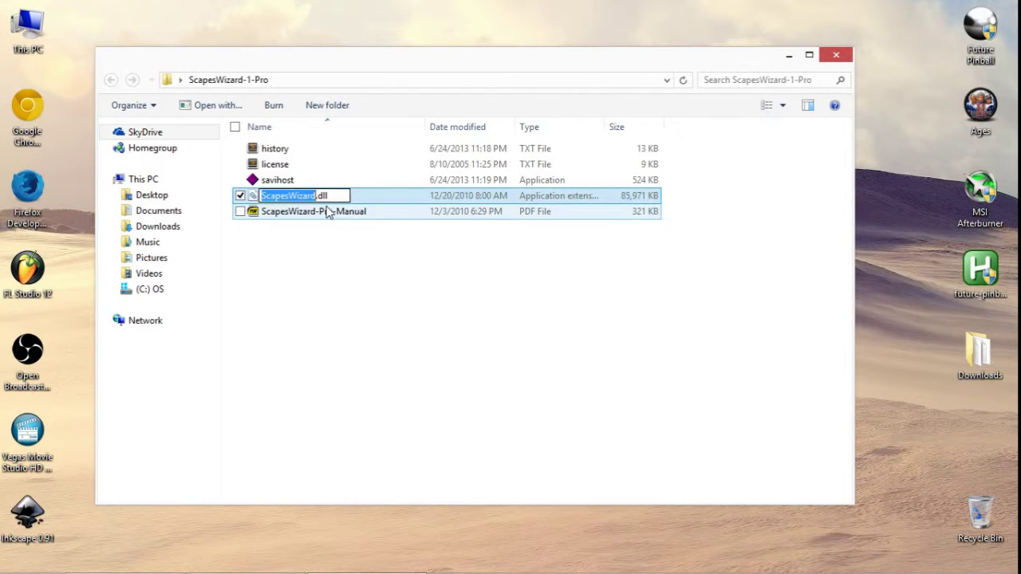
left_click(332, 252)
Rename the savihost application to ScapesWizard by pasting the copied name
left_click(315, 182)
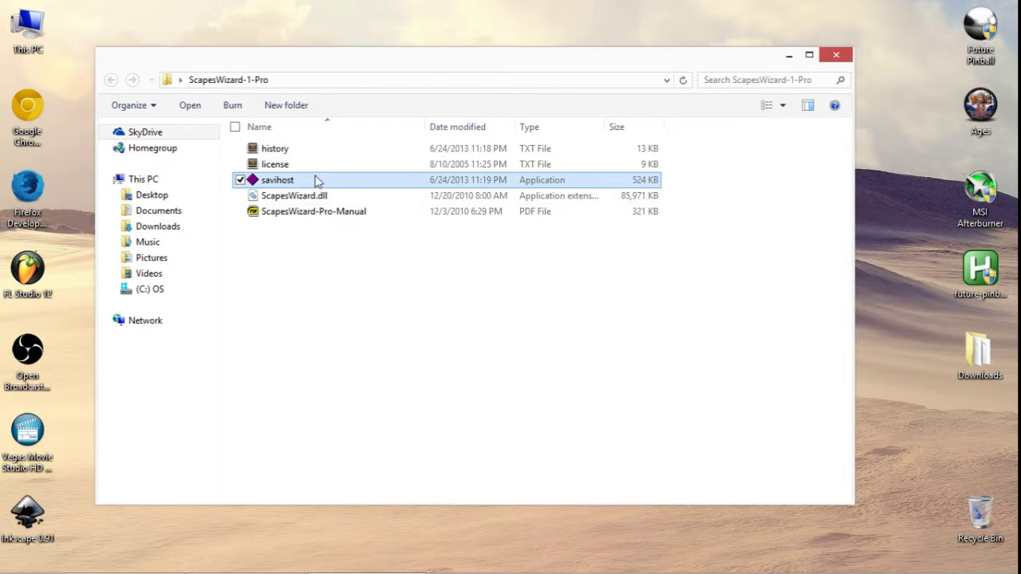
key("F2")
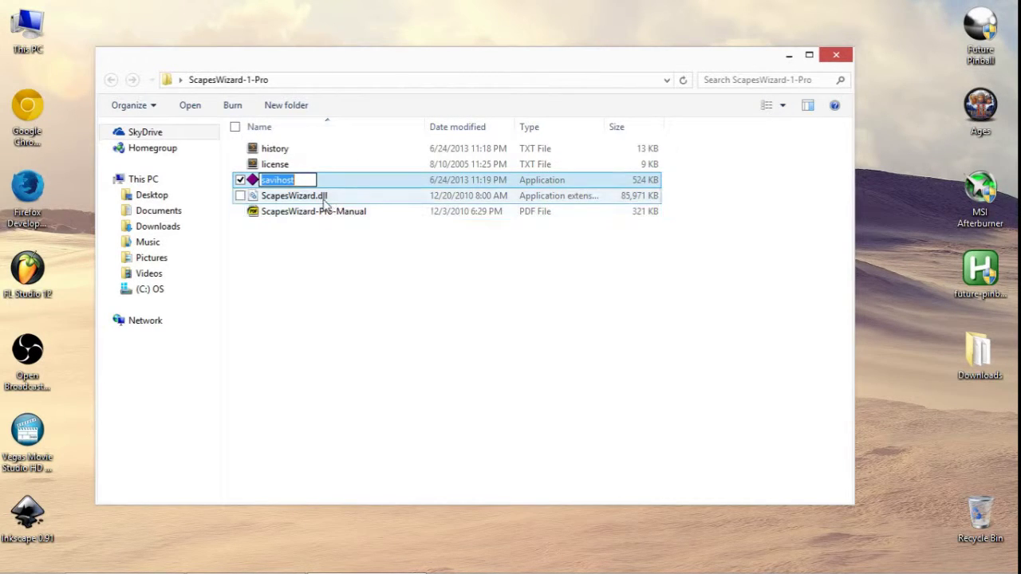
key("ctrl+v")
left_click(361, 294)
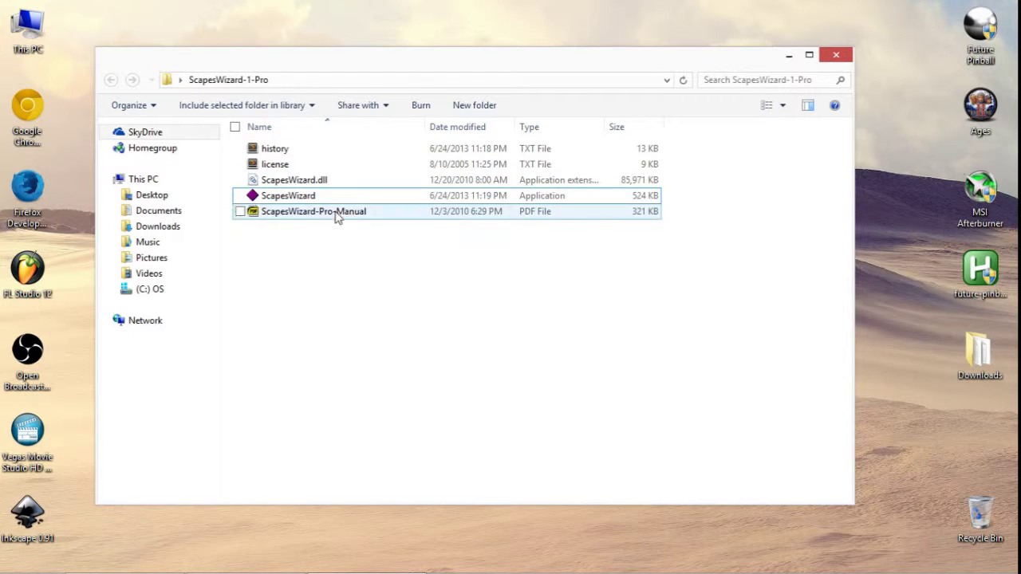
left_click(306, 201)
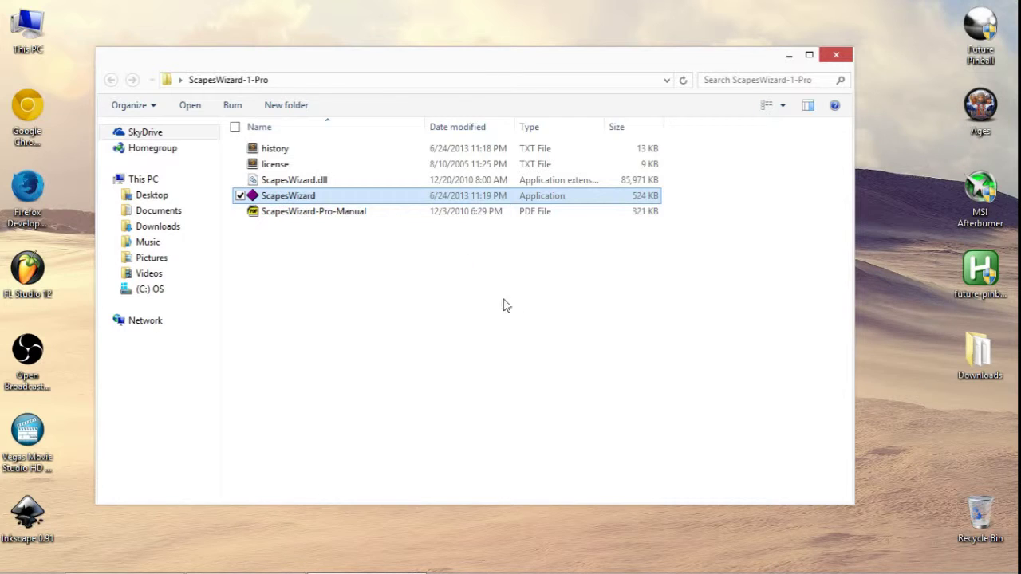
Move the ScapesWizard-1-Pro folder window right and select ScapesWizard.dll
left_click(311, 182)
mouse_move(308, 218)
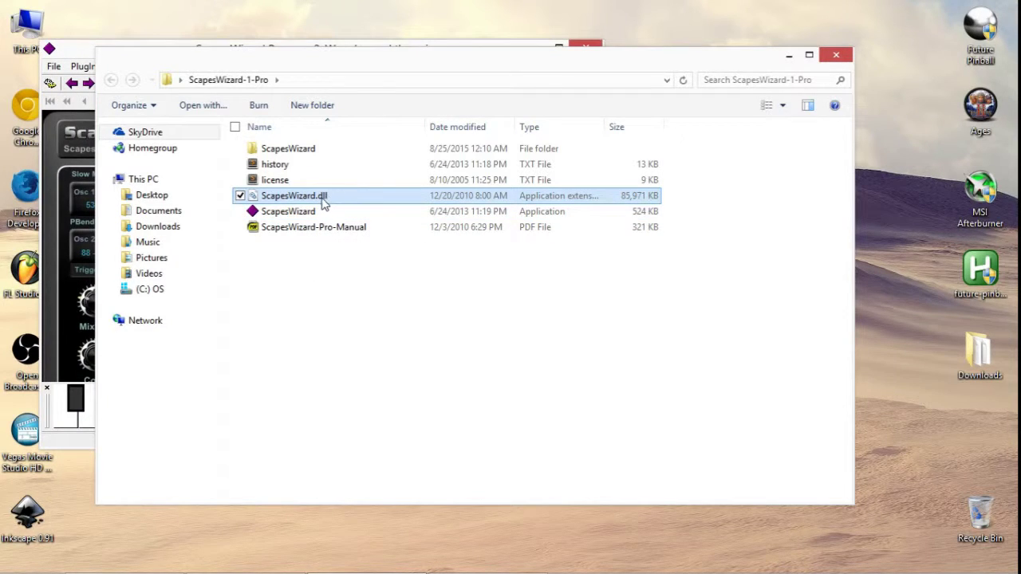
mouse_move(325, 201)
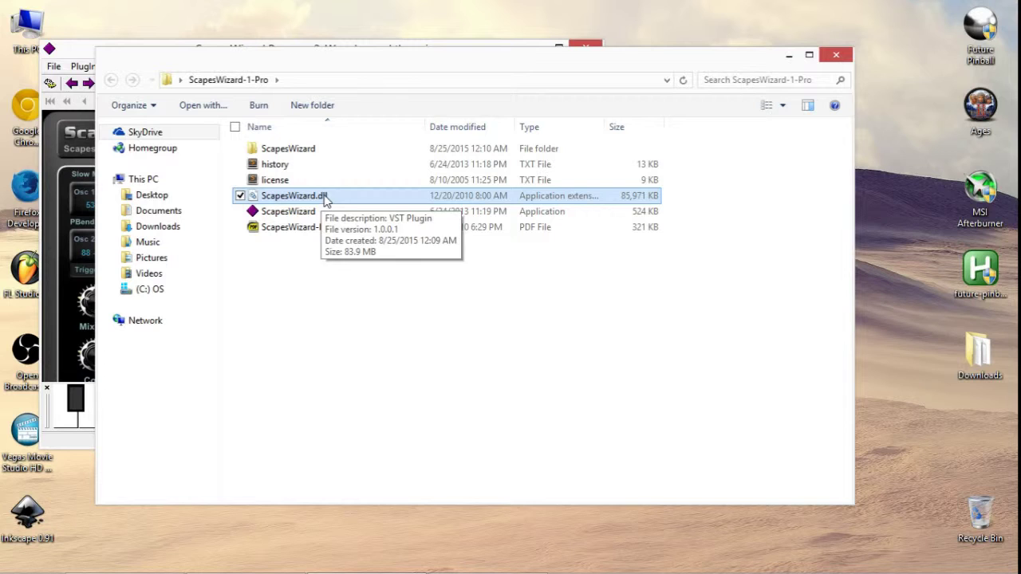
key("F2")
left_click(352, 253)
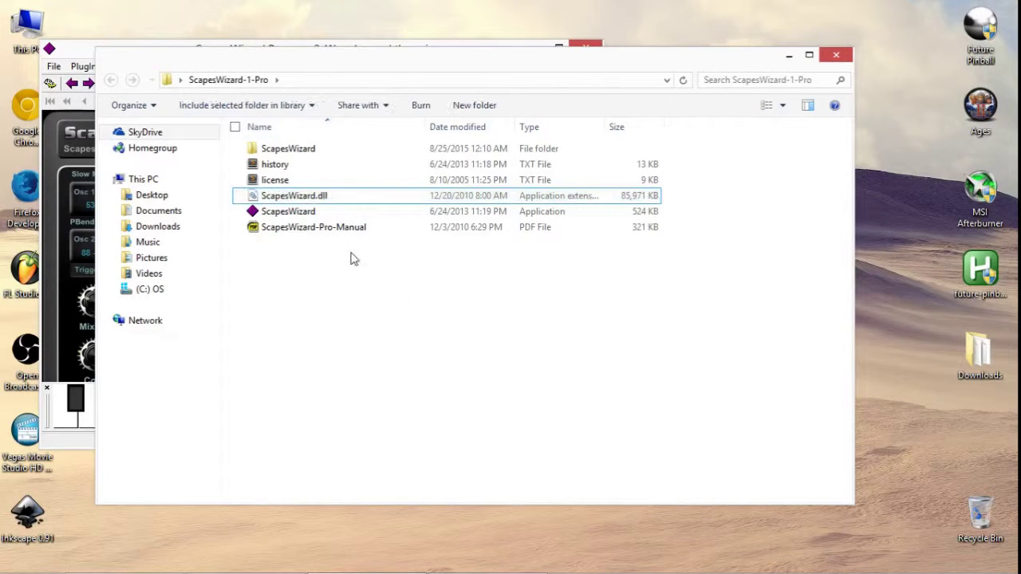
left_click_drag(401, 68, 531, 106)
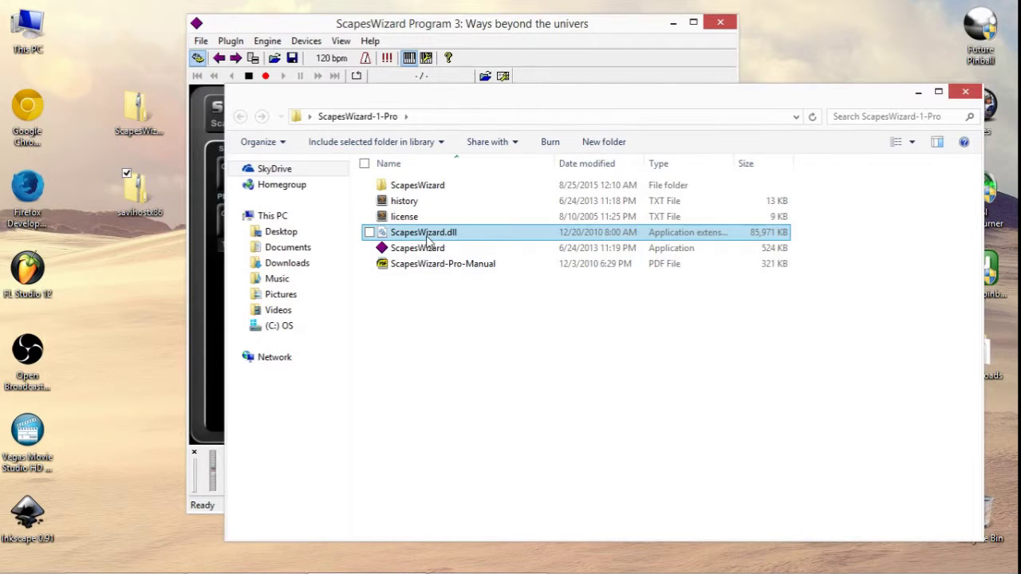
left_click(431, 234)
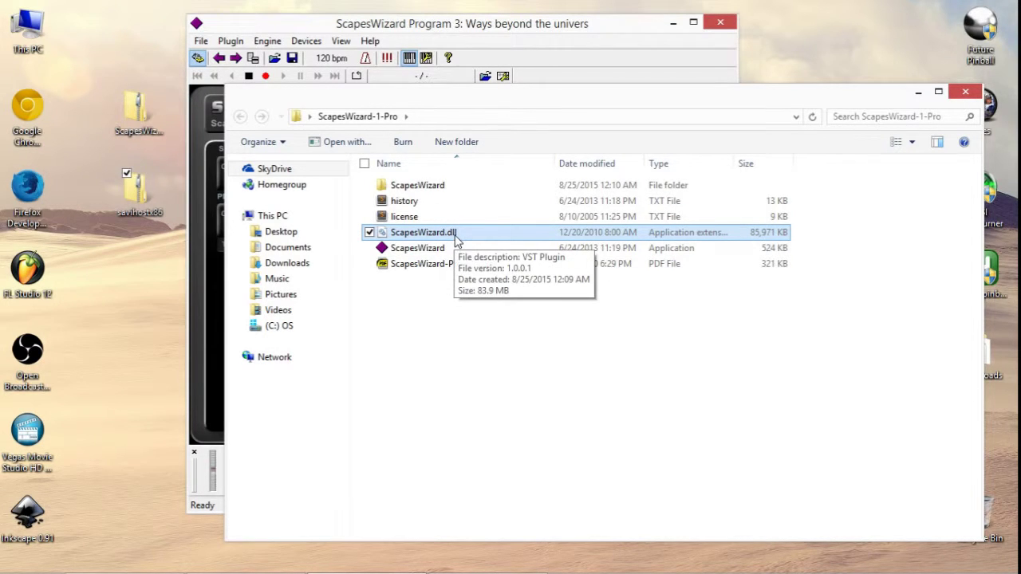
Bring the ScapesWizard host window forward, minimize the file browser, and position the synth window
left_click(562, 25)
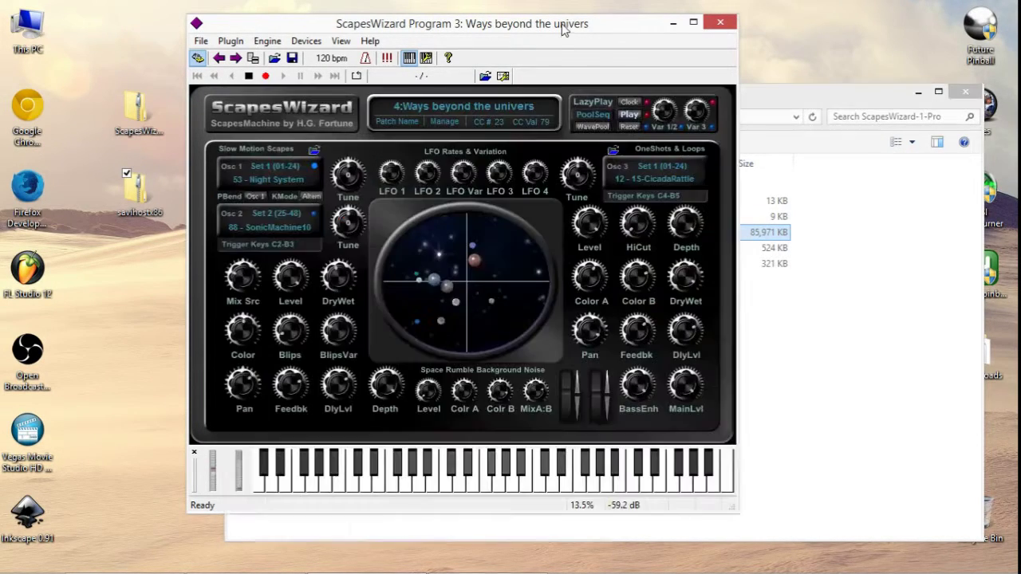
left_click_drag(601, 30, 505, 39)
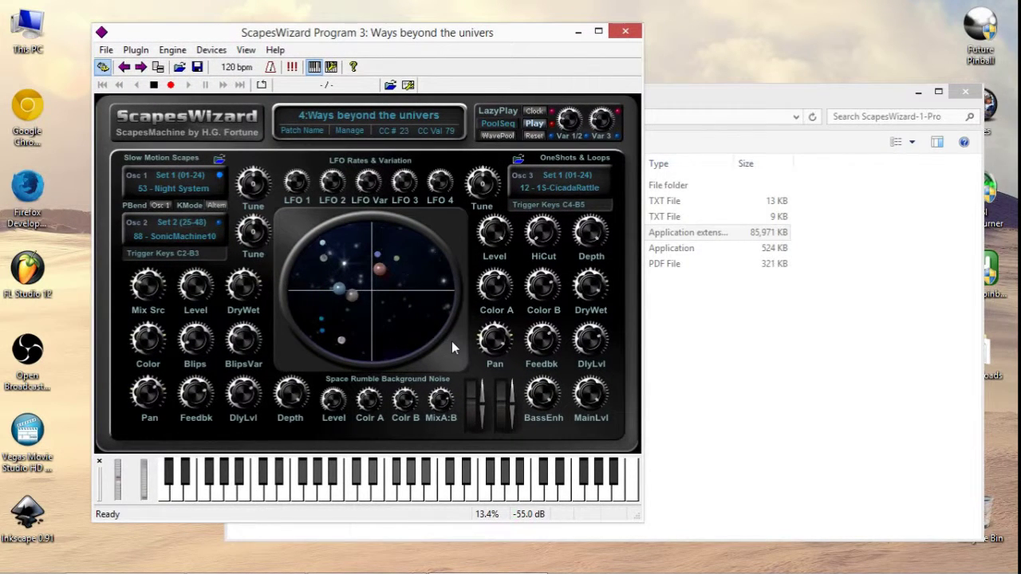
left_click(734, 304)
left_click(406, 232)
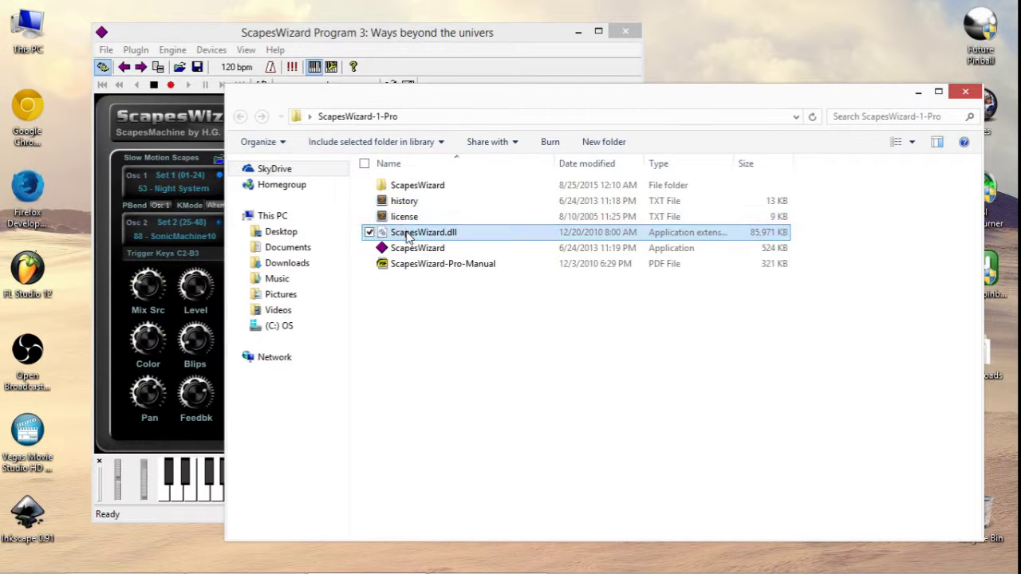
left_click(464, 45)
left_click(918, 92)
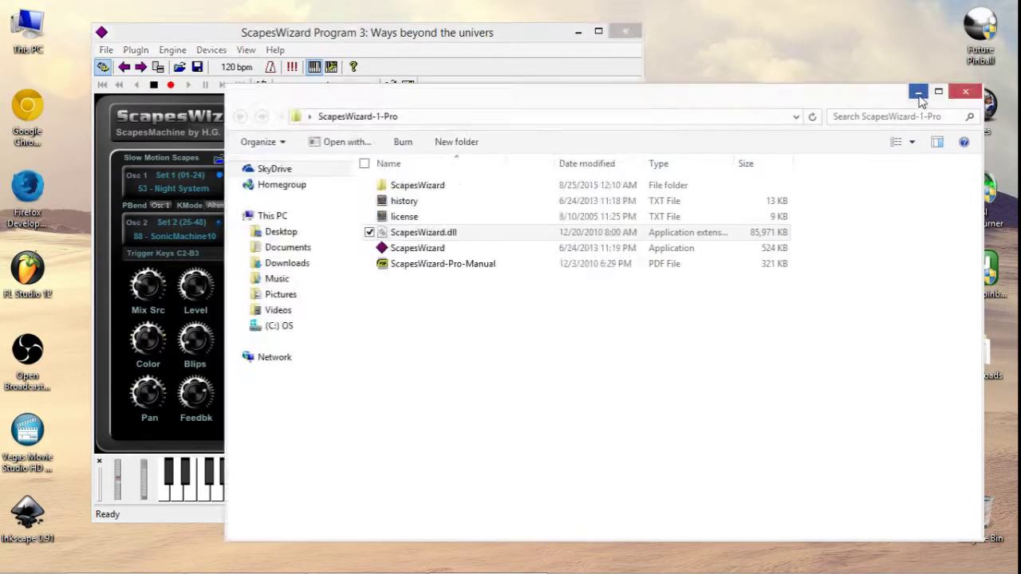
left_click_drag(467, 38, 454, 36)
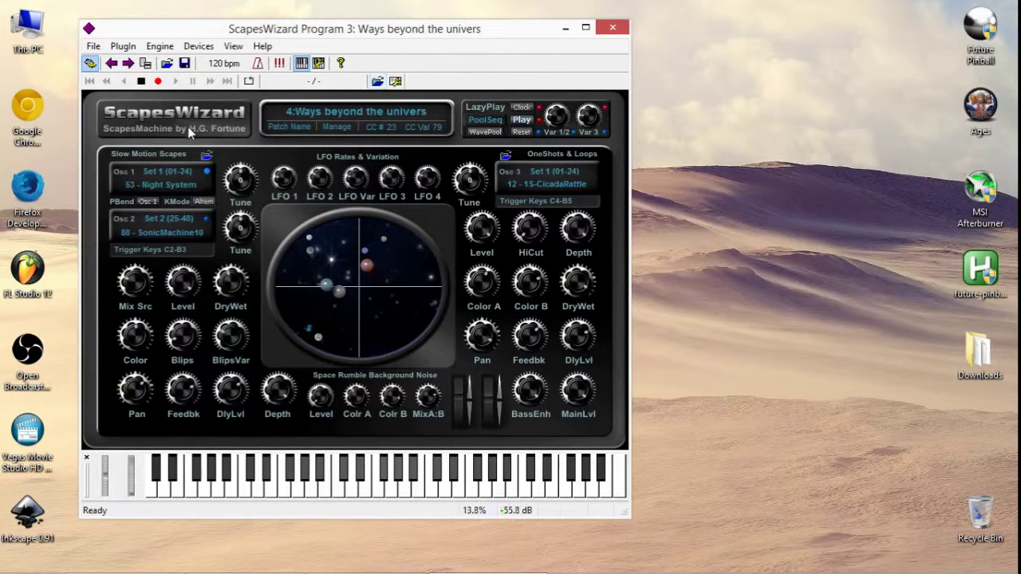
Start SAVIHost recording, let LazyPlay run for about 16 seconds, then stop it
left_click(159, 81)
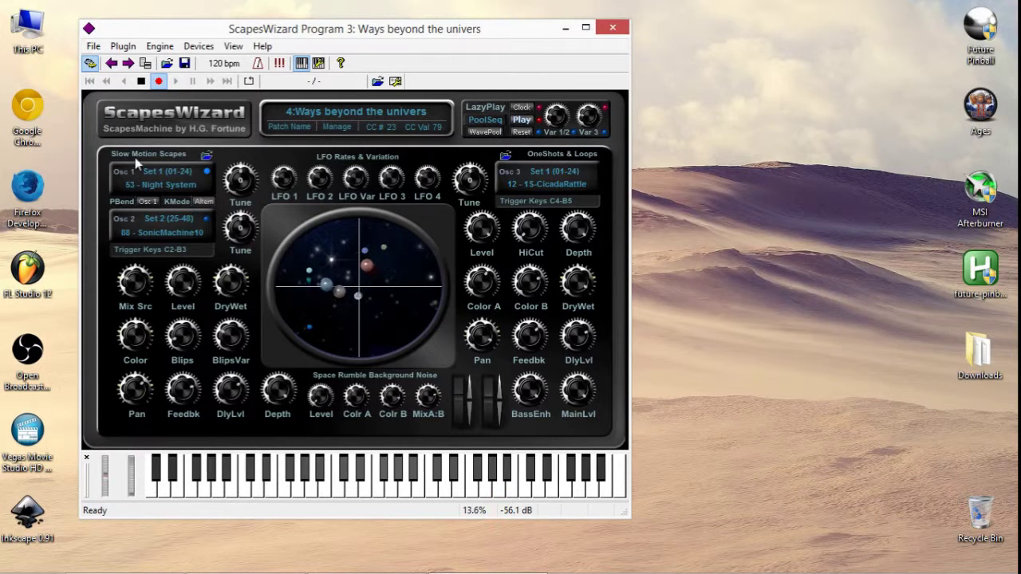
left_click(524, 119)
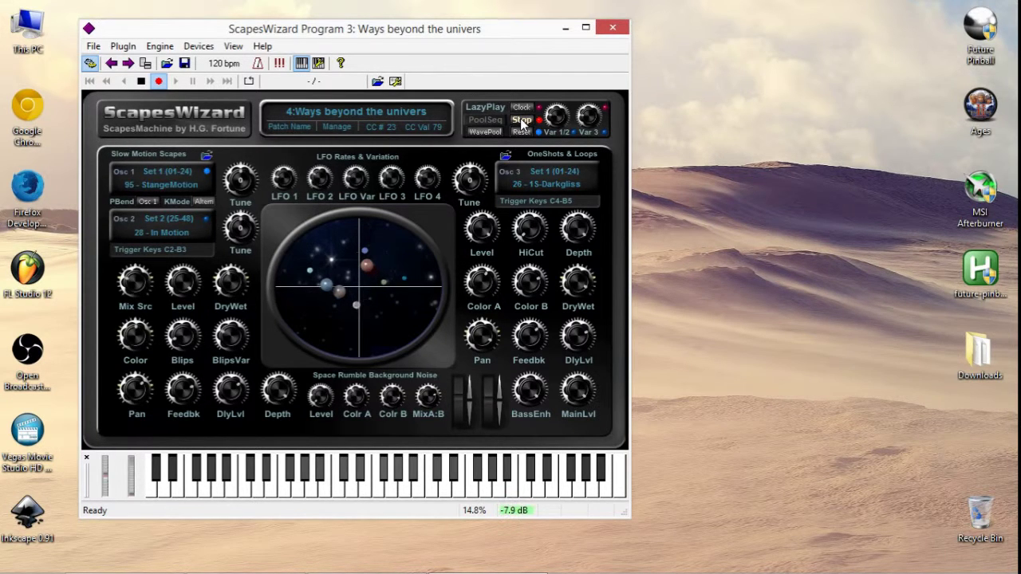
left_click(522, 121)
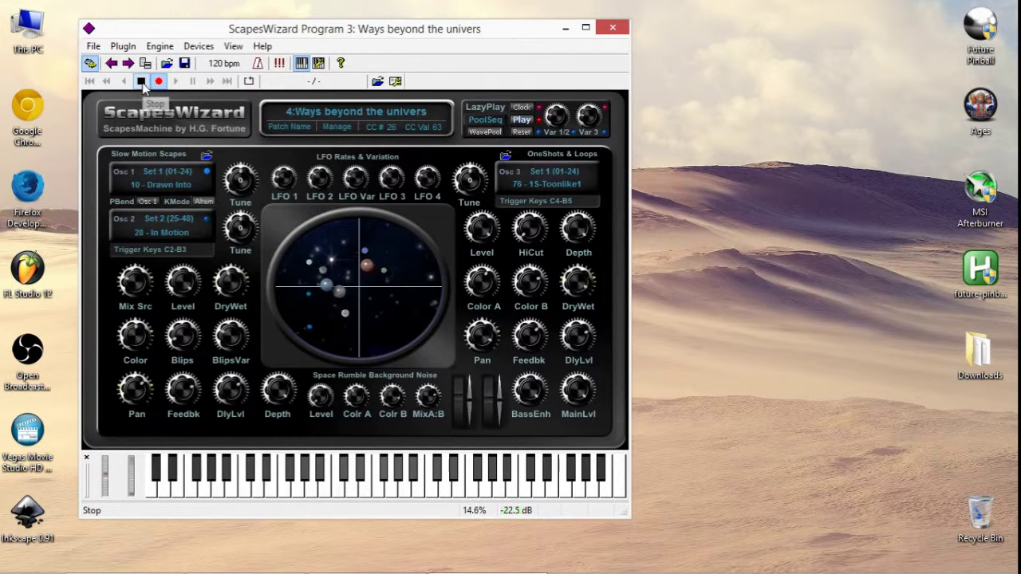
Stop the recording and save it to the Desktop as 'space' WAV
left_click(140, 80)
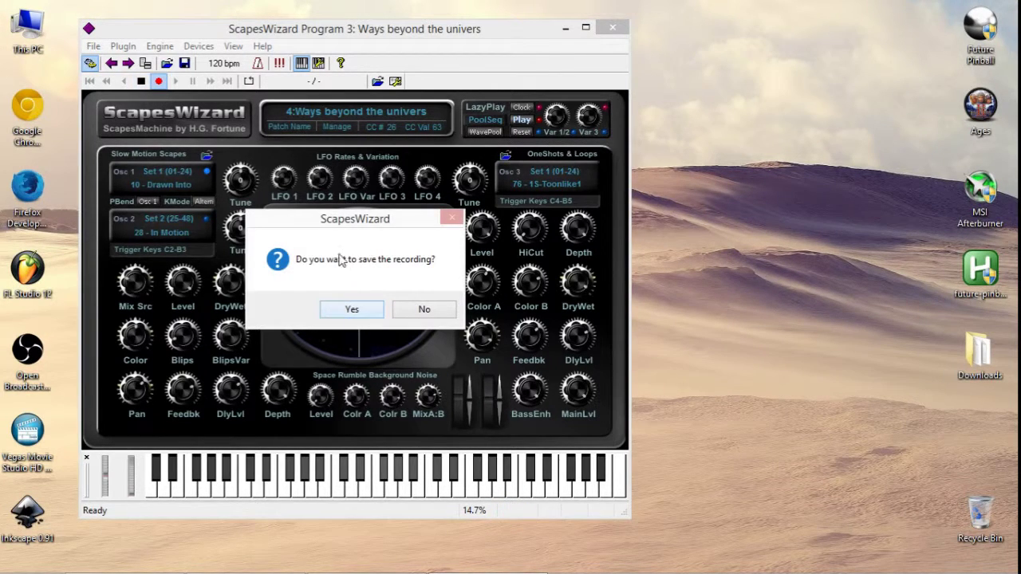
left_click_drag(346, 225, 523, 163)
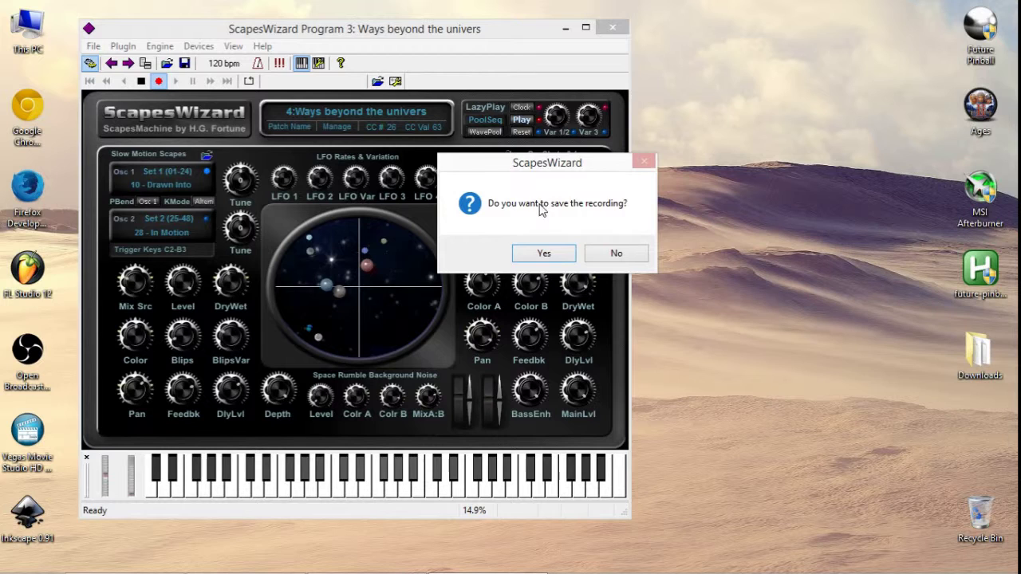
left_click(543, 252)
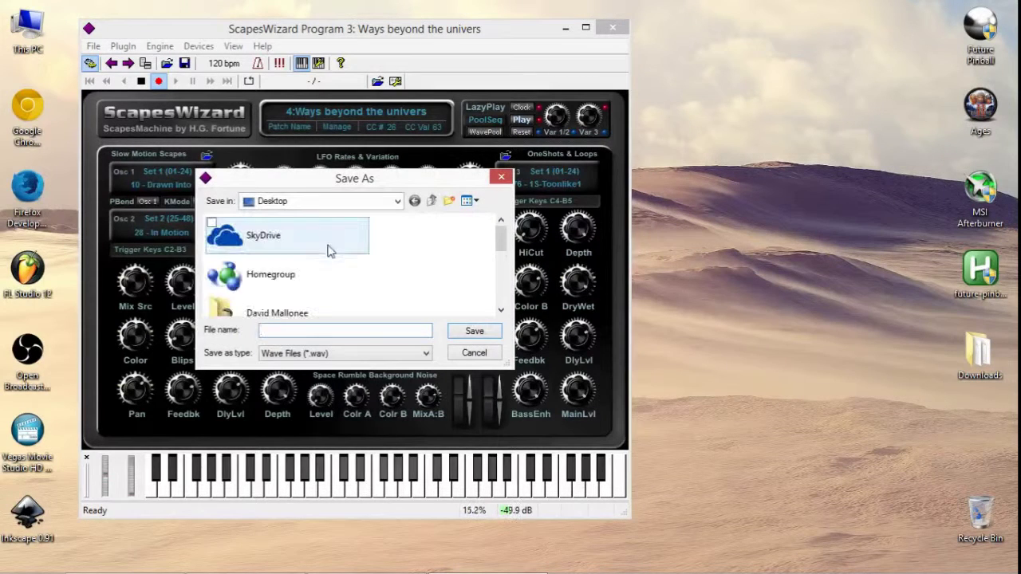
type("space")
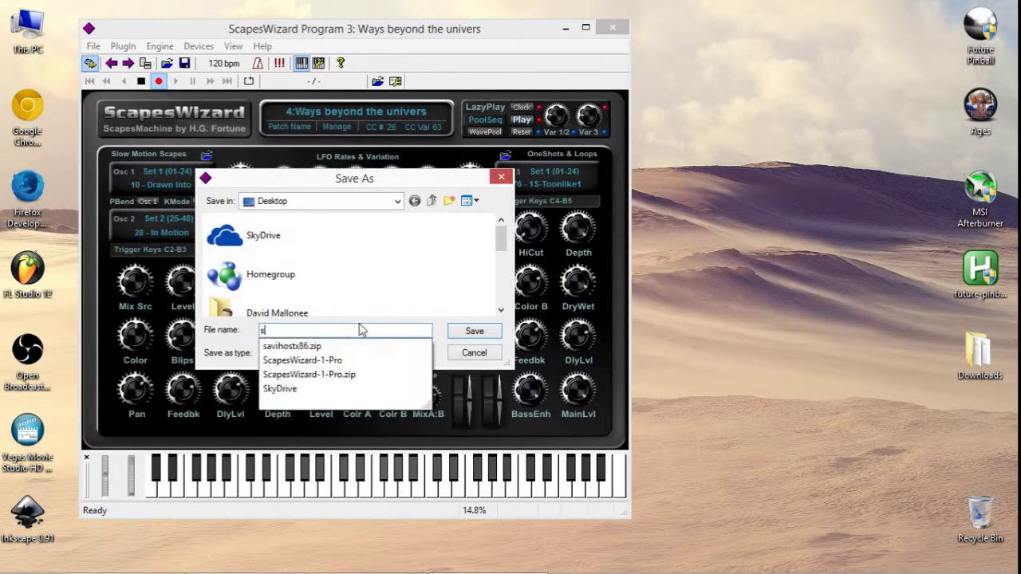
left_click(473, 331)
Move ScapesWizard aside and drag both extracted folders toward the Recycle Bin
left_click_drag(357, 30, 612, 54)
left_click_drag(135, 111, 195, 275)
left_click_drag(145, 218, 209, 351)
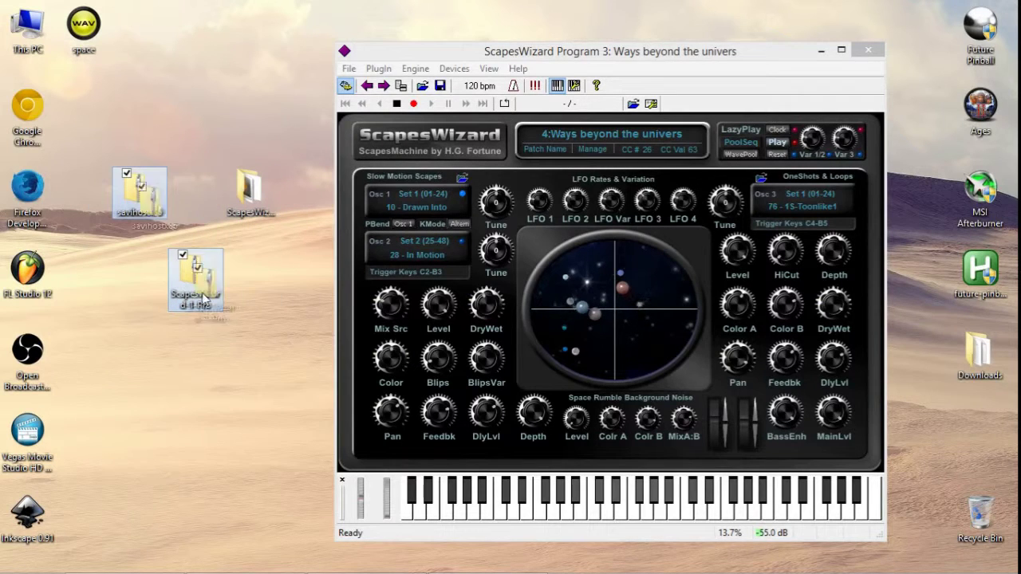
left_click_drag(196, 279, 962, 509)
Delete the two extracted folders and open space.wav from the desktop
left_click_drag(263, 214, 91, 295)
left_click(83, 28)
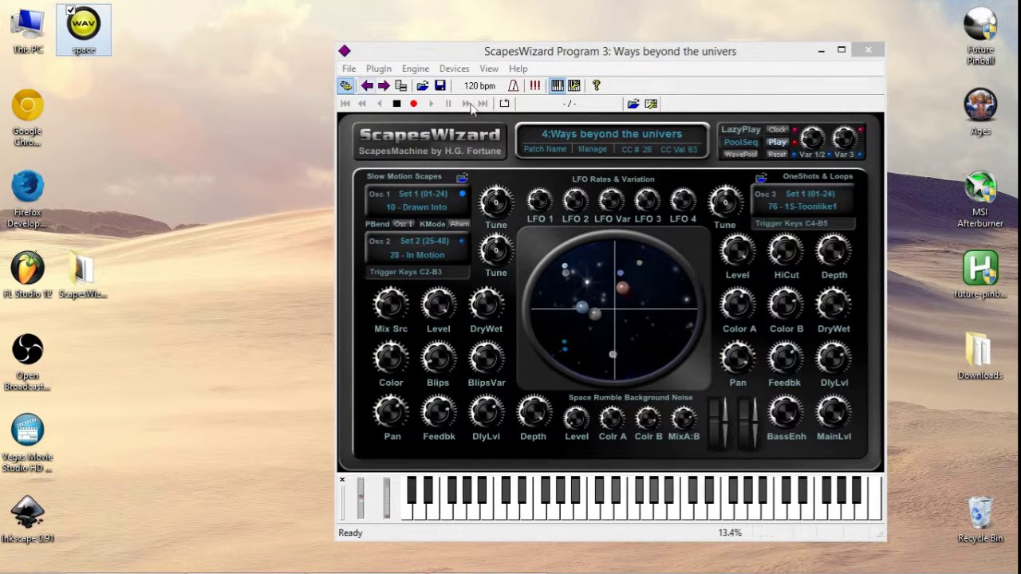
left_click_drag(599, 51, 559, 45)
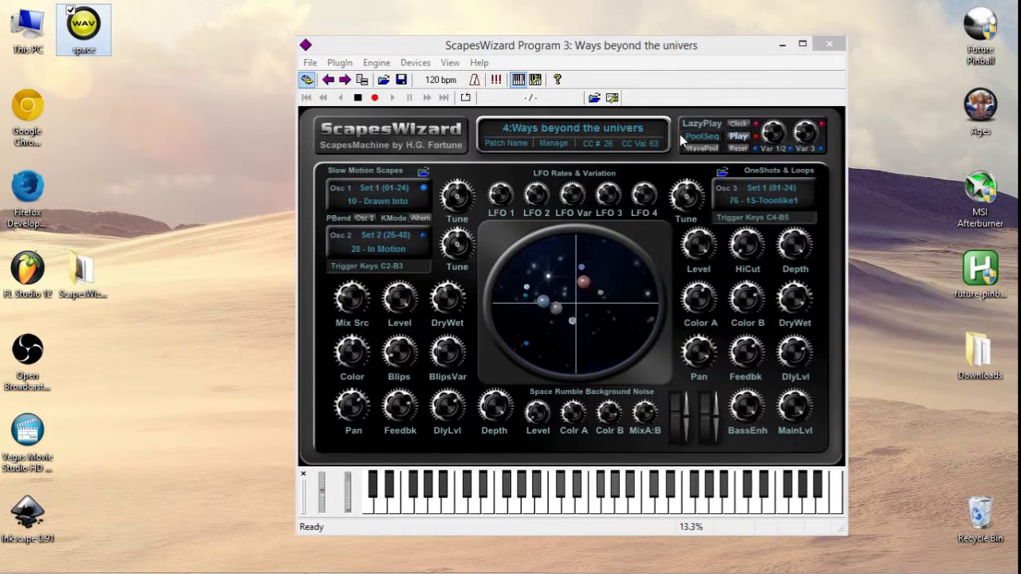
left_click_drag(364, 43, 200, 40)
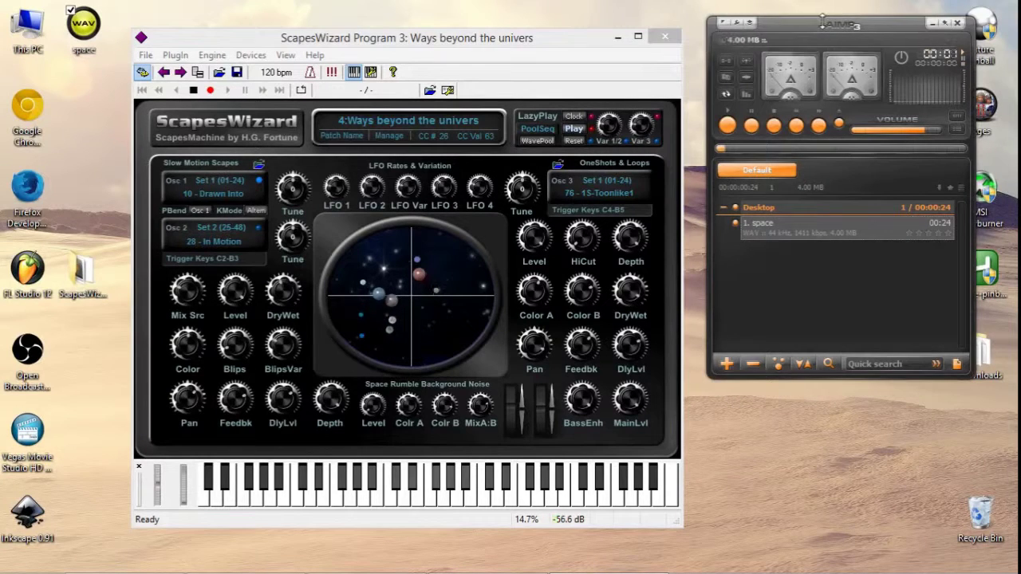
Replay the space recording in AIMP from the start, stop it, and close AIMP
left_click_drag(847, 14, 674, 99)
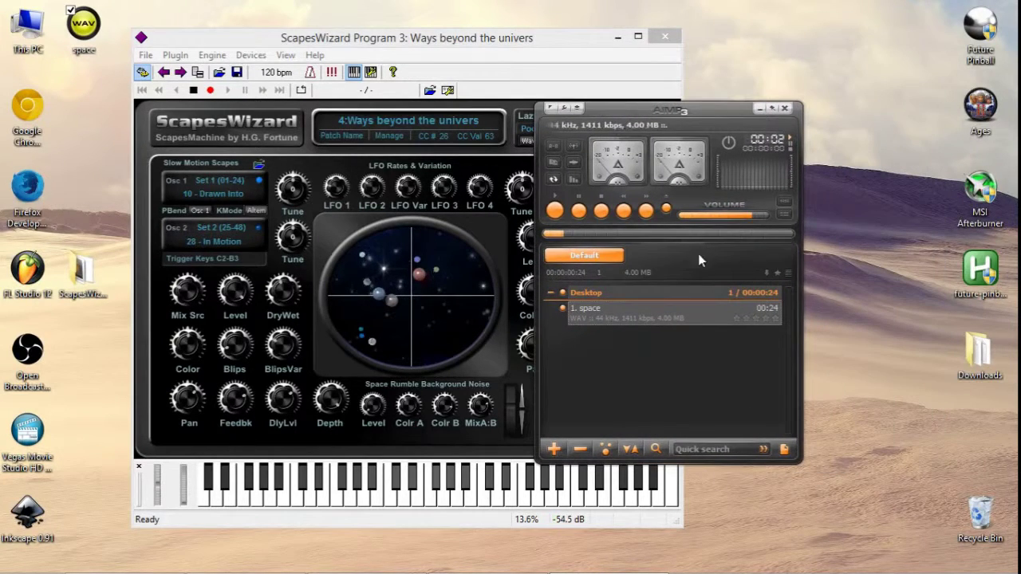
left_click(602, 212)
left_click(562, 217)
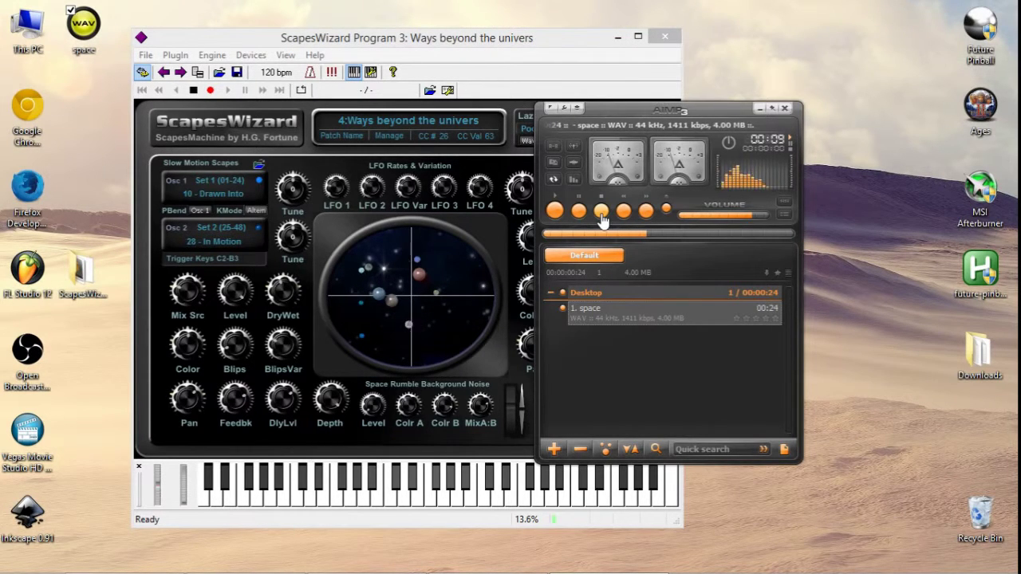
left_click(602, 214)
left_click(785, 110)
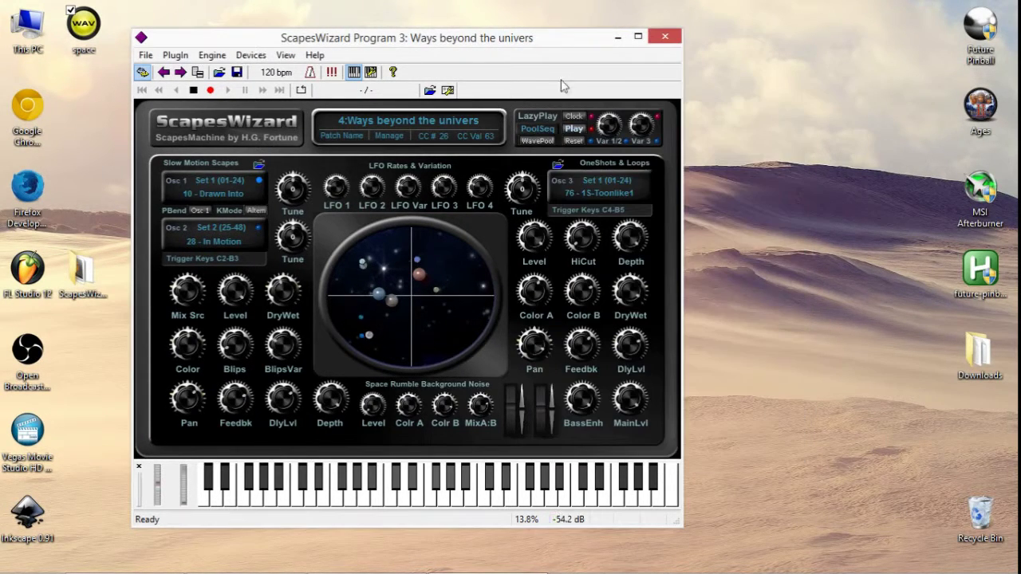
Bring ScapesWizard forward and hit Record to capture its output again
left_click_drag(529, 42, 560, 33)
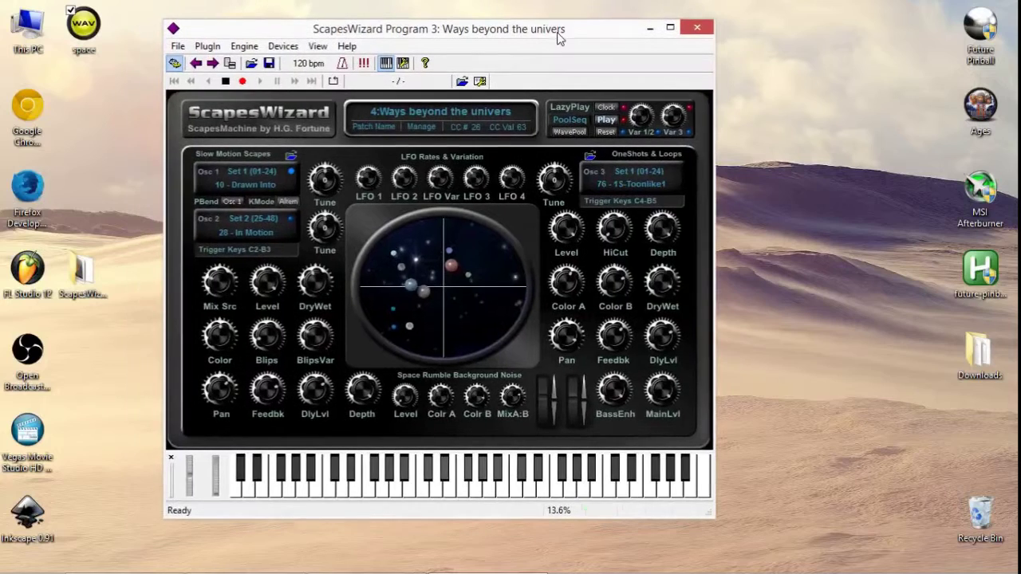
left_click(83, 29)
left_click(242, 82)
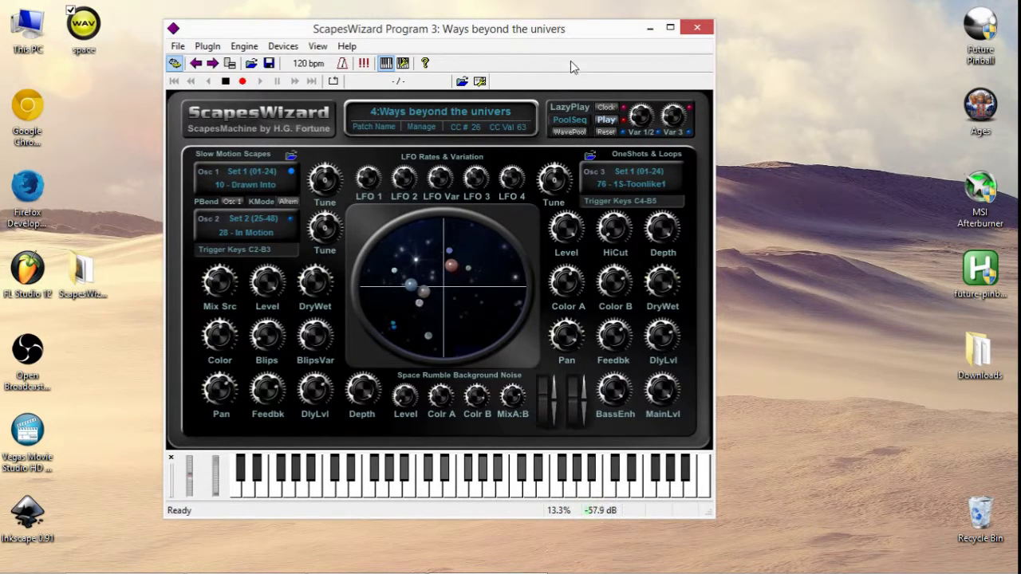
Switch the LazyPlay panel from the JoyScope visualiser to the Wavepool lists
left_click(568, 138)
left_click(568, 137)
left_click(569, 137)
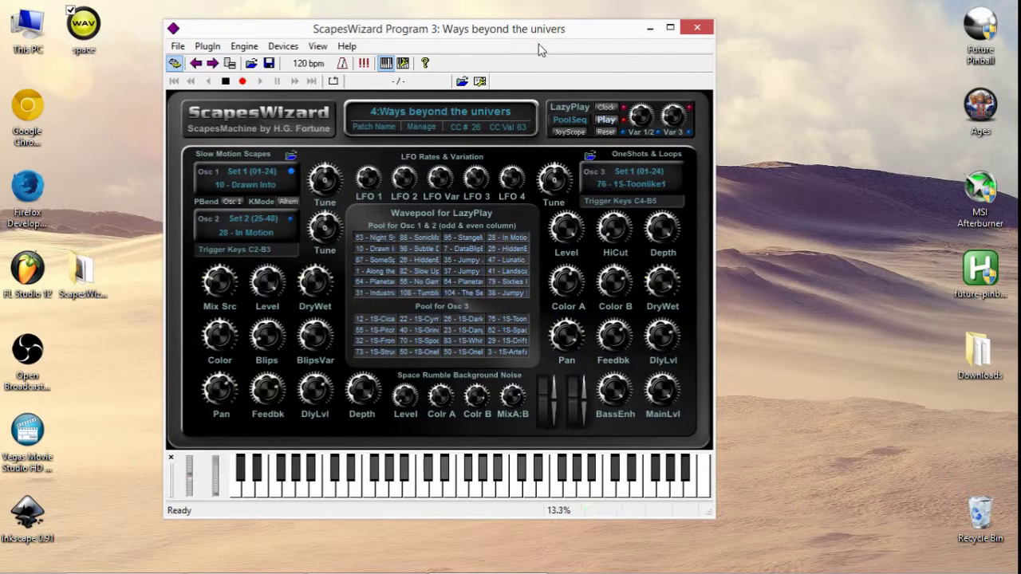
left_click_drag(535, 38, 529, 37)
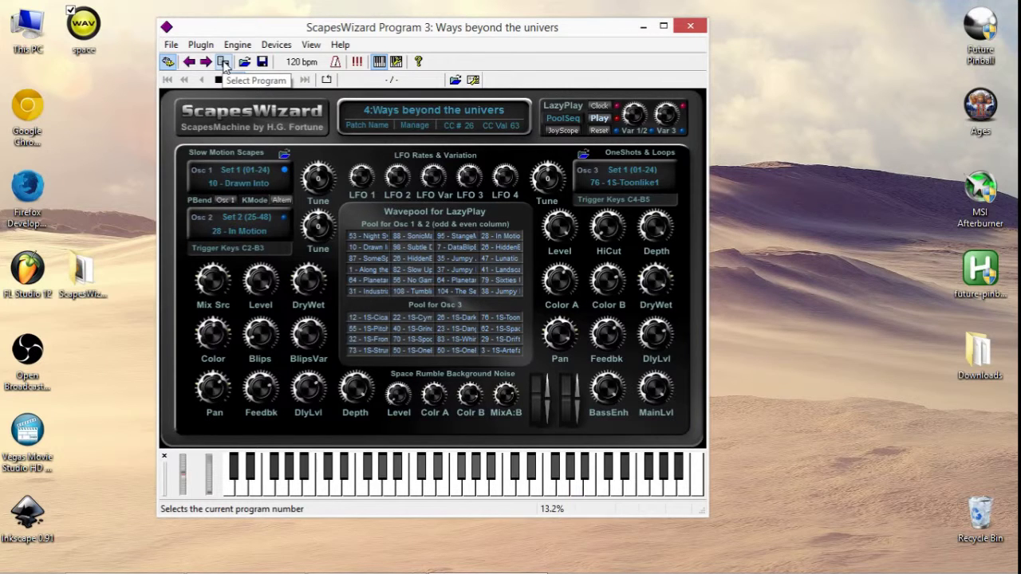
Load Program 6, 'A Goblin Cathedral', from the Programs 0-15 list
left_click(224, 63)
mouse_move(250, 57)
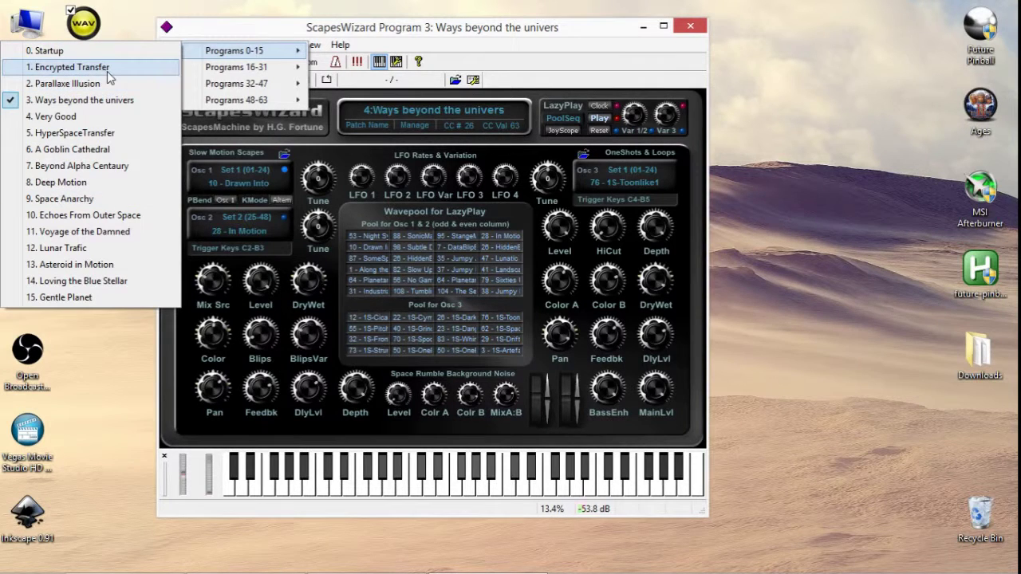
left_click(103, 154)
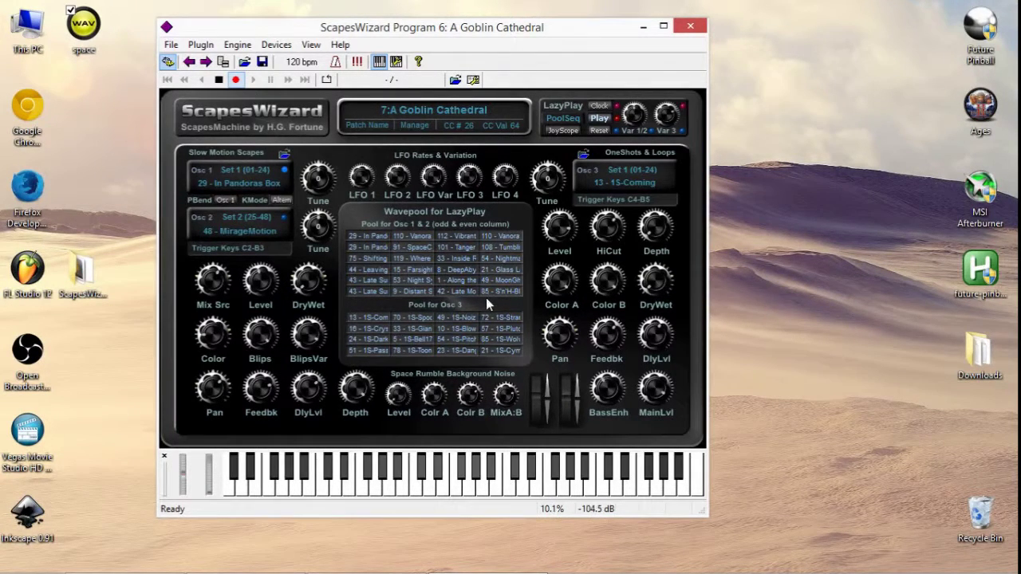
Play Goblin Cathedral with LazyPlay plus a C3 note, then stop and close SAVIHost
left_click(600, 119)
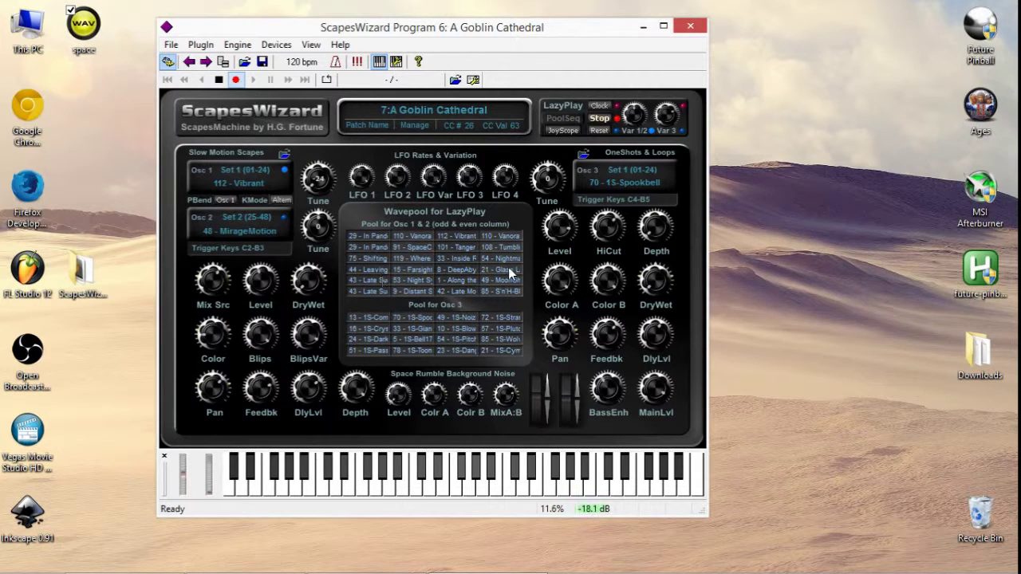
left_click(319, 488)
left_click(318, 488)
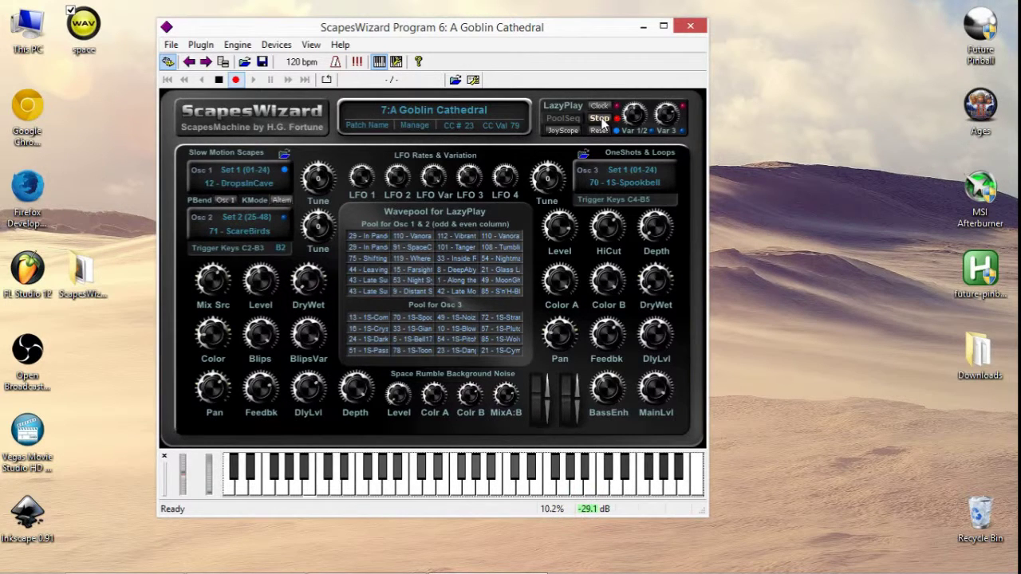
left_click(601, 119)
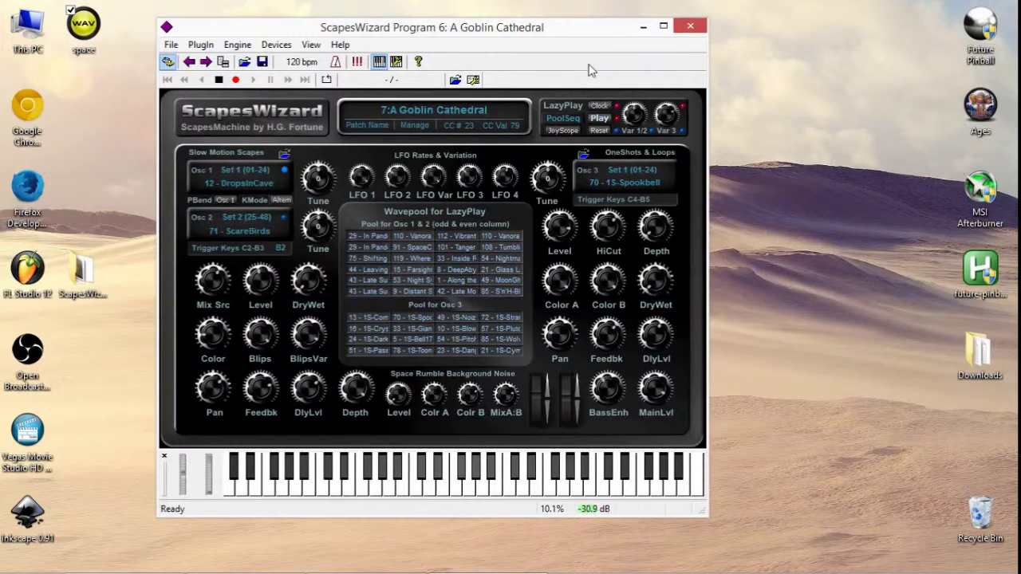
left_click(690, 27)
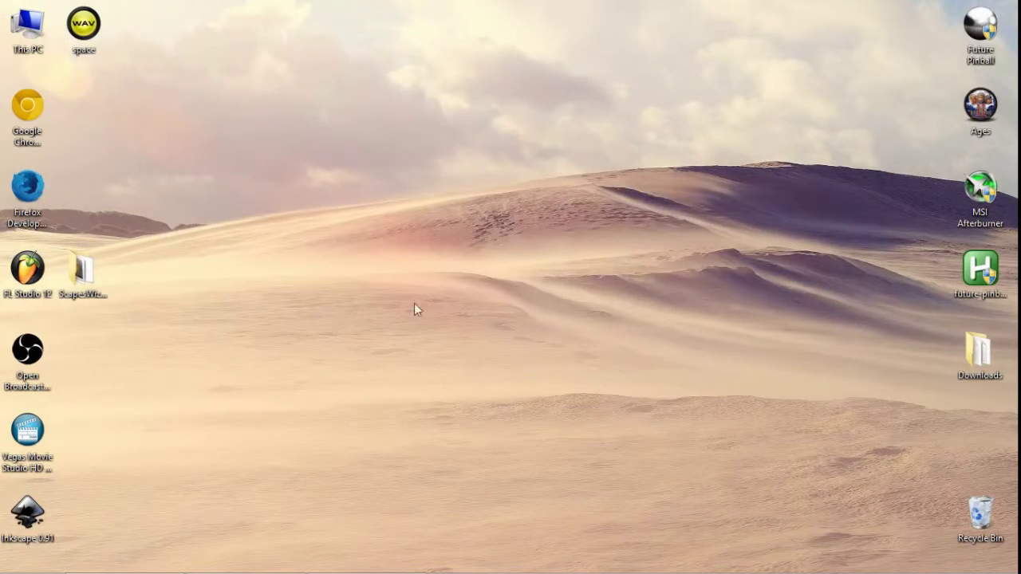